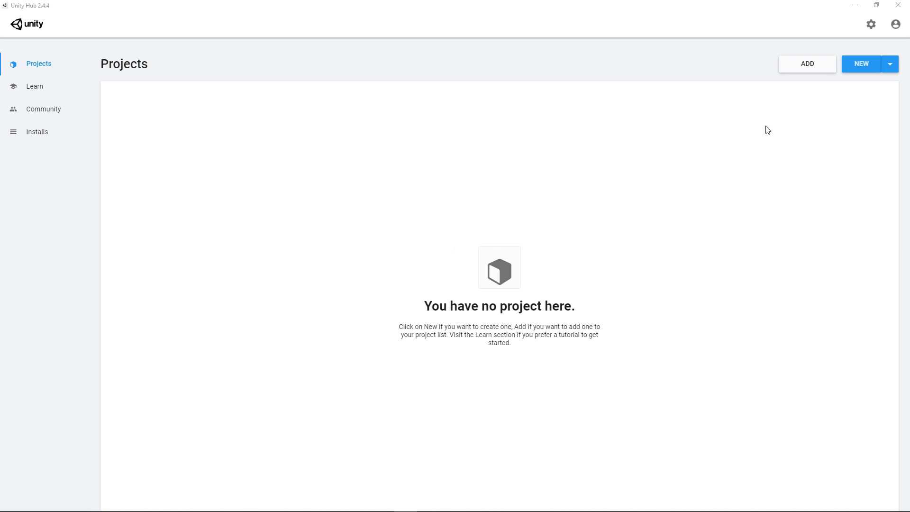
Start a new Unity 2020.3.14f1 project using the High Definition RP template.
click(893, 68)
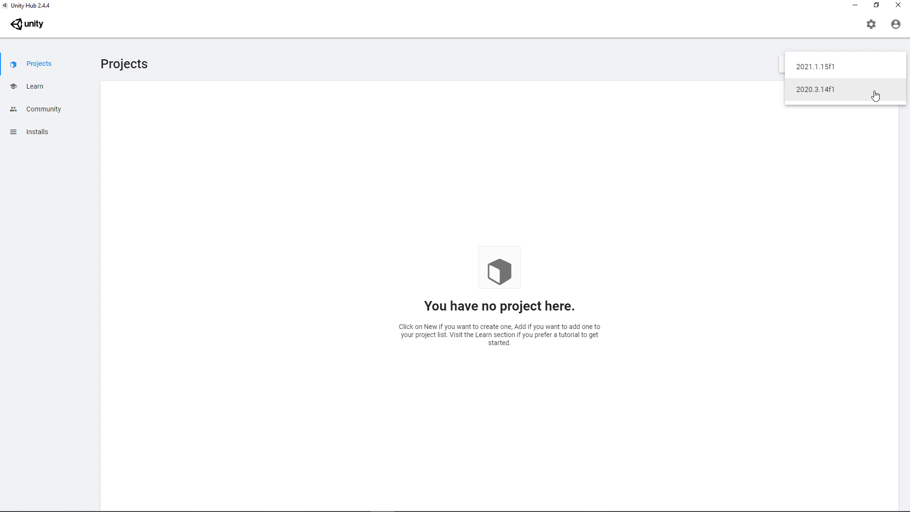
click(875, 96)
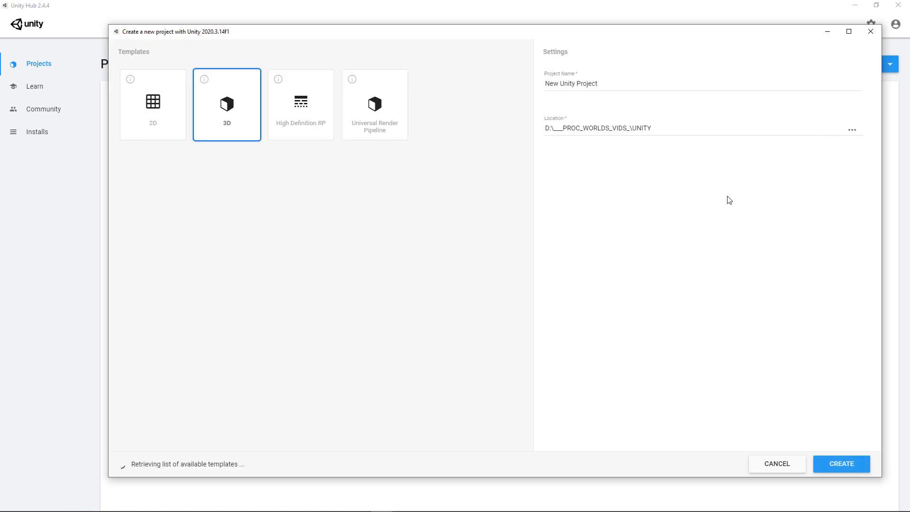
click(310, 126)
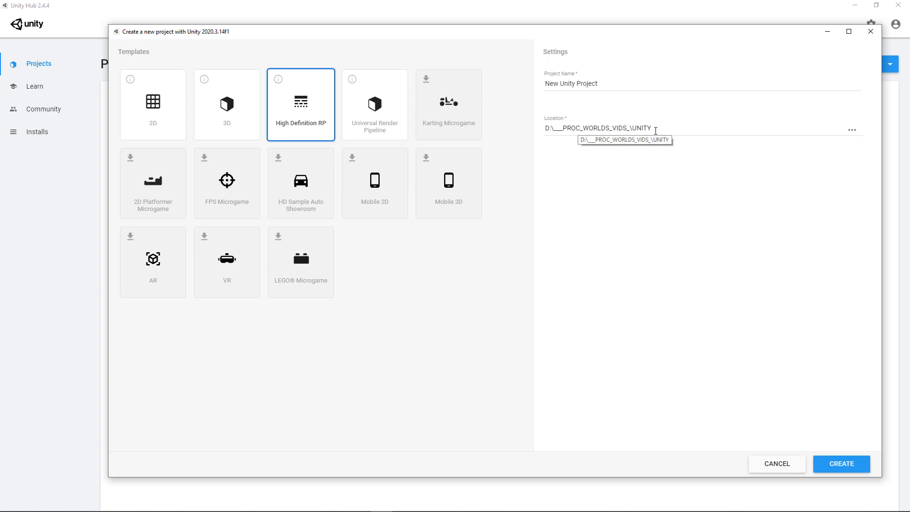
Set the project location to D:\___PROC_WORLDS_VIDS_\UNITY.
click(852, 131)
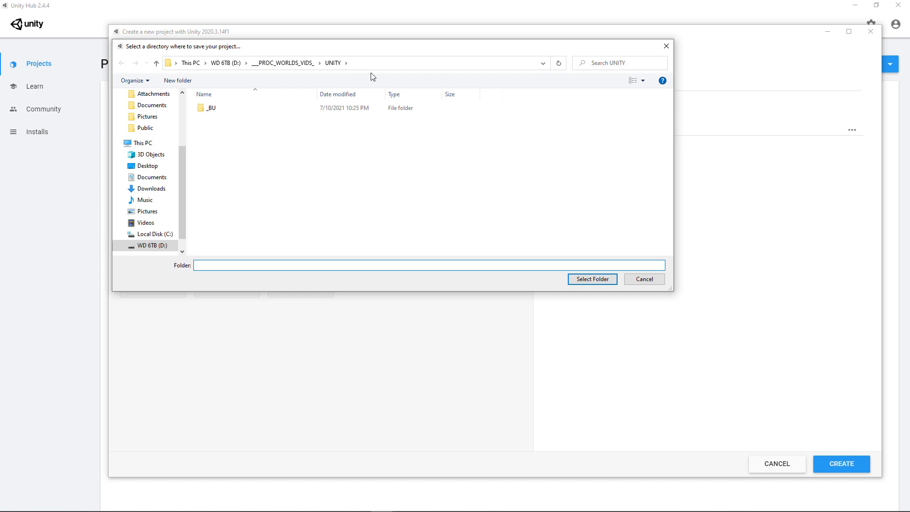
click(154, 246)
scroll(256, 195, down, 3)
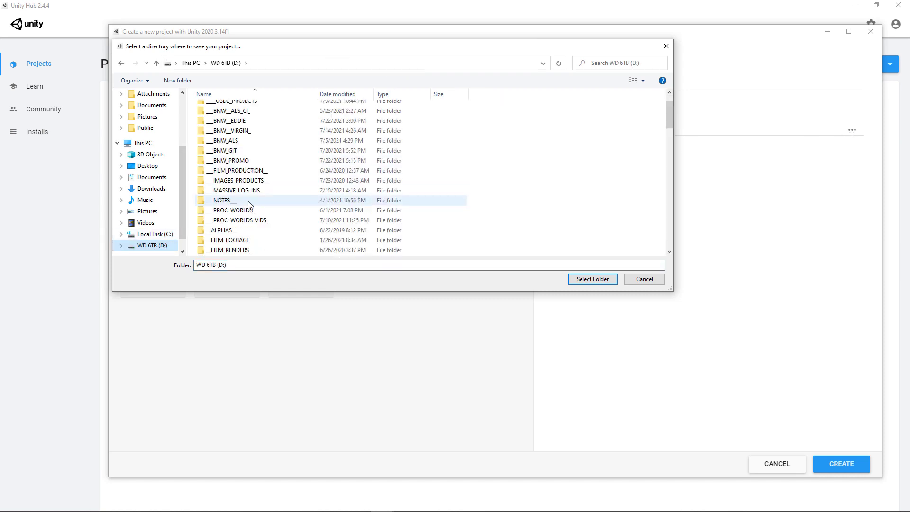
double_click(251, 161)
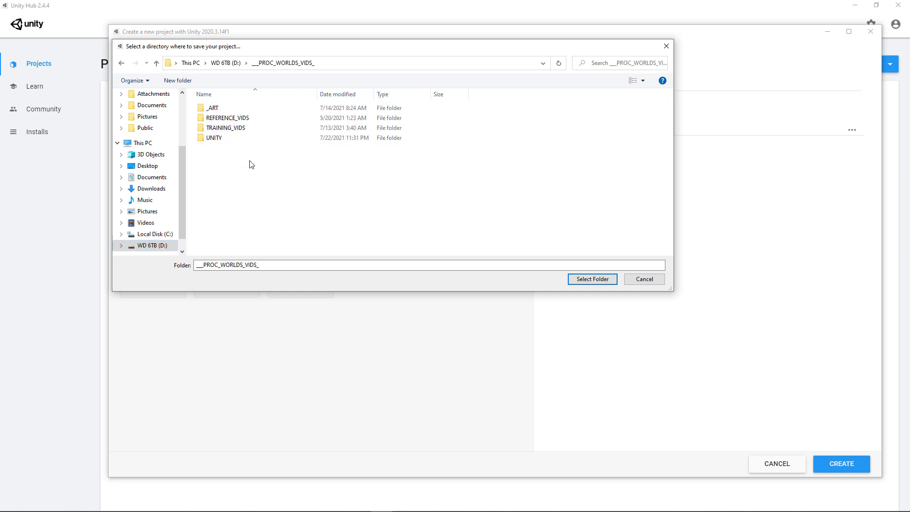
click(220, 138)
double_click(220, 139)
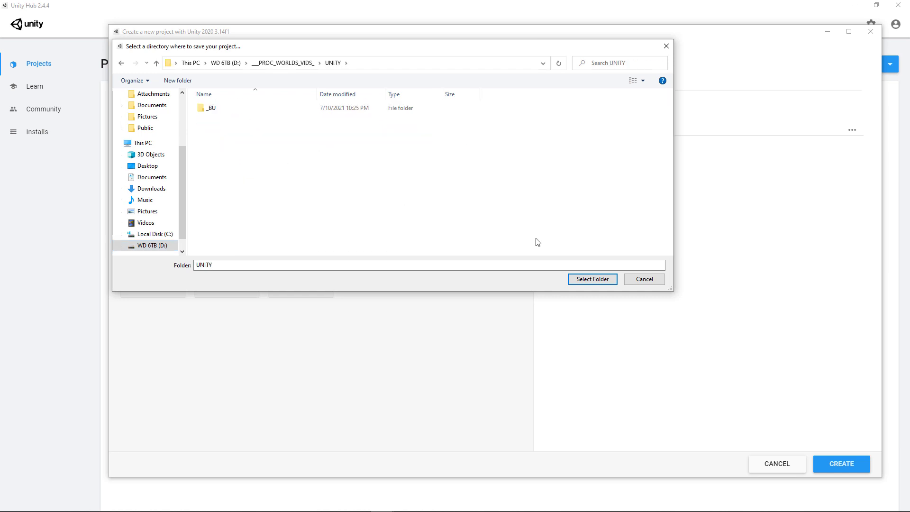
click(593, 282)
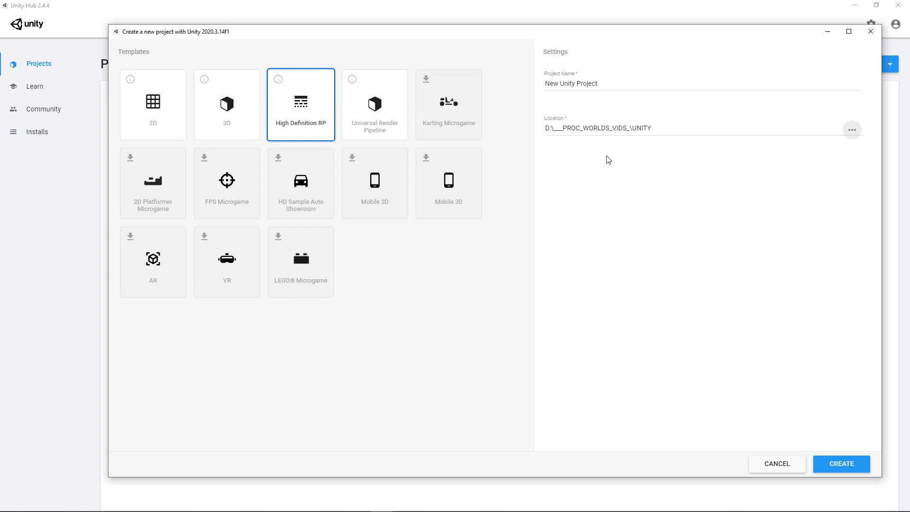
Replace the default project name with EXPORTS and create the project.
drag(602, 84, 571, 99)
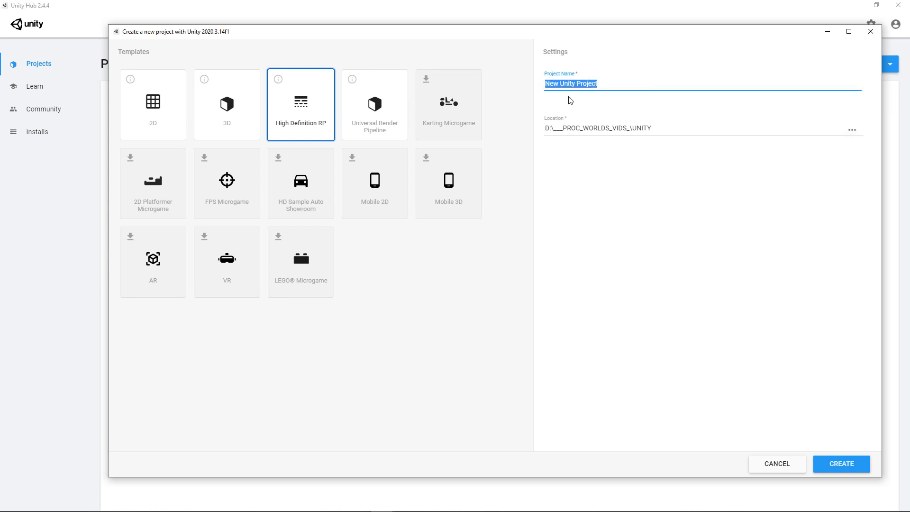
text(EXPORTS)
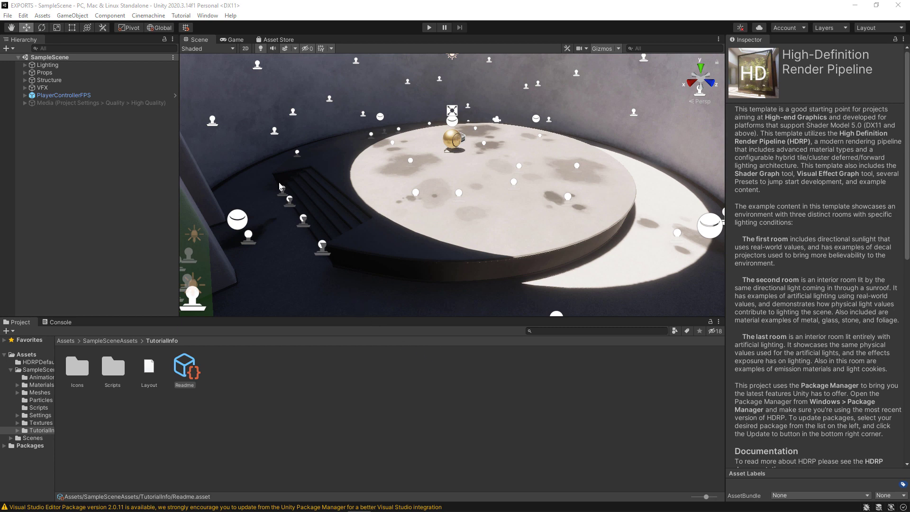
Switch the editor to the Wide layout and clear the Readme selection.
click(207, 15)
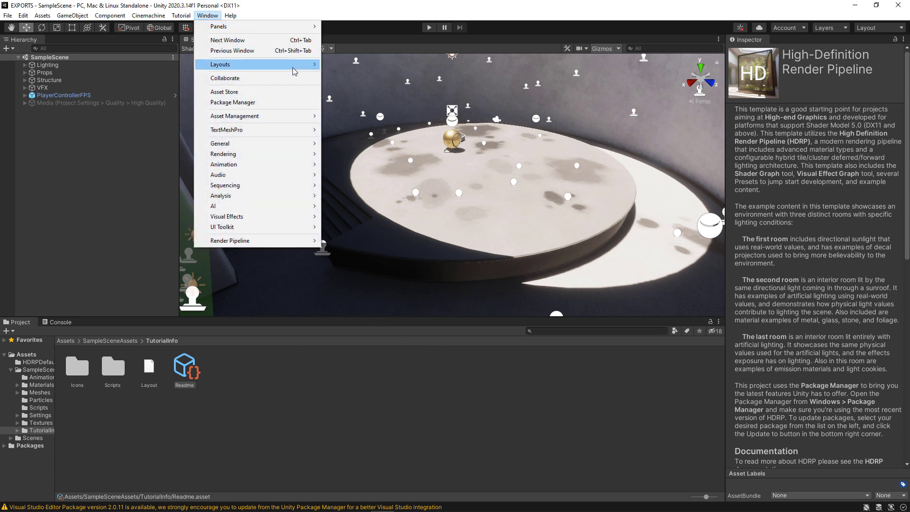
mouse_move(296, 66)
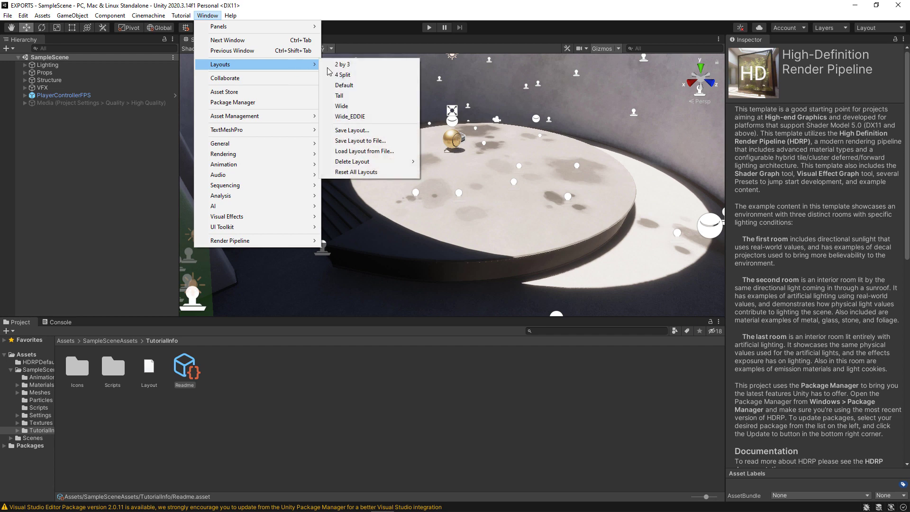
click(365, 108)
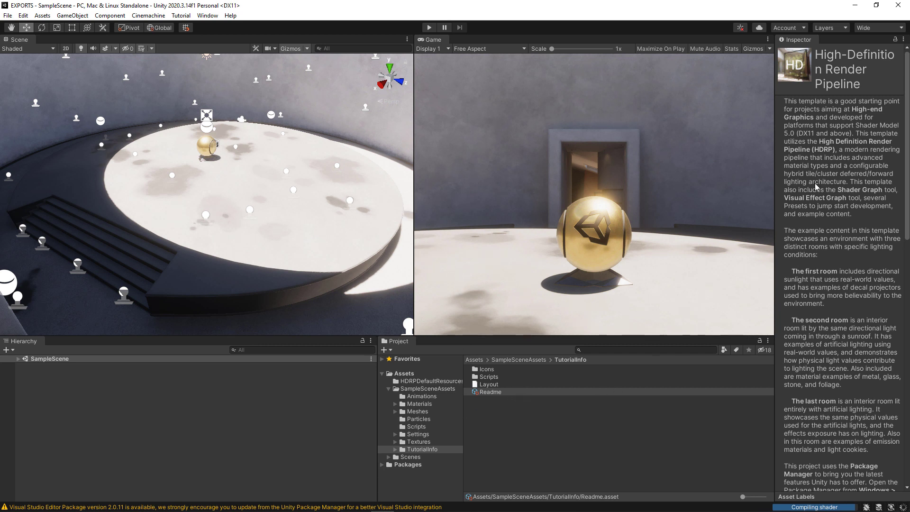
click(653, 434)
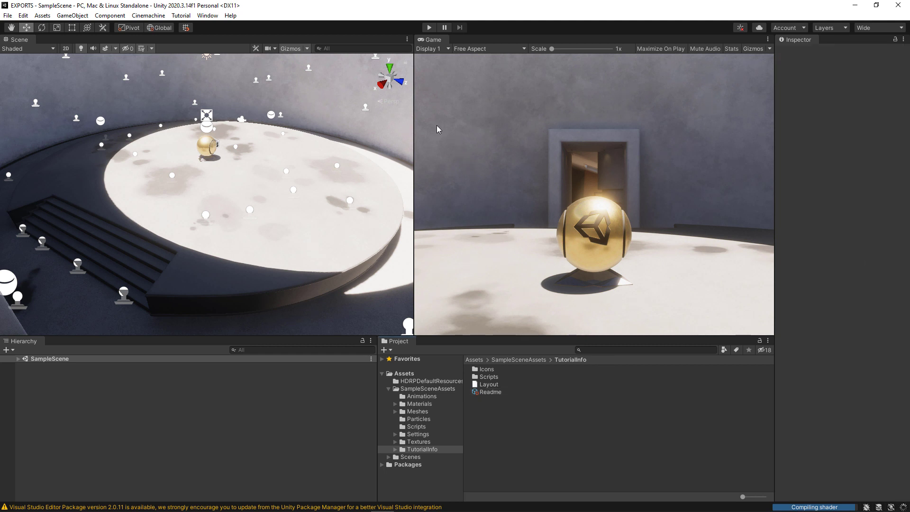
click(207, 16)
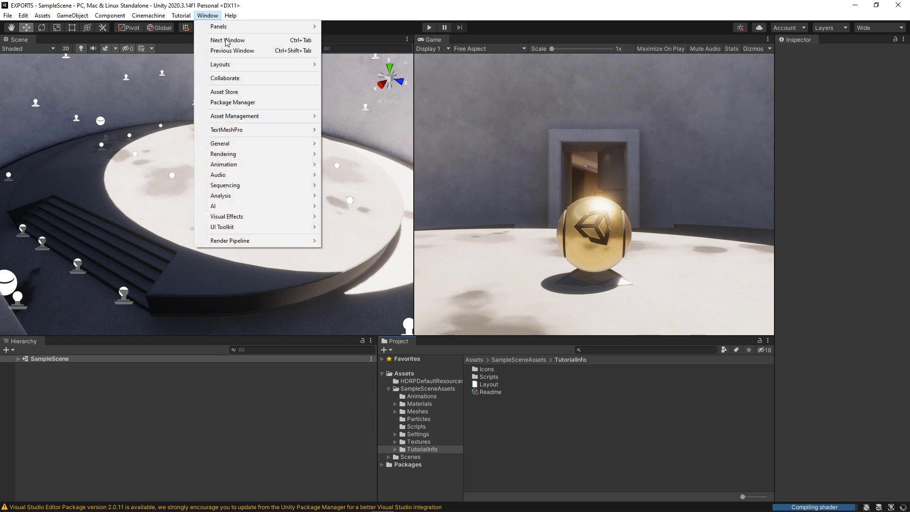
In Package Manager, update High Definition RP to 10.5.1 and Visual Studio Editor to 2.0.11.
click(279, 105)
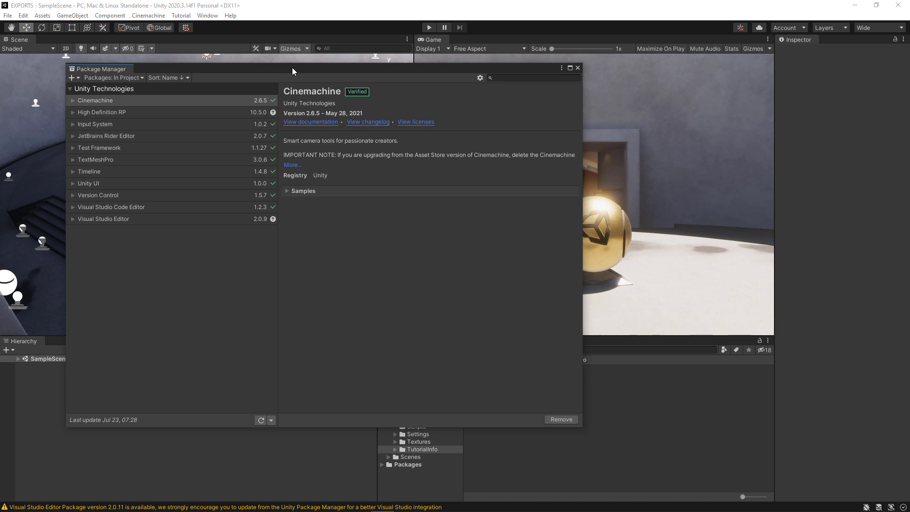
drag(293, 70, 383, 57)
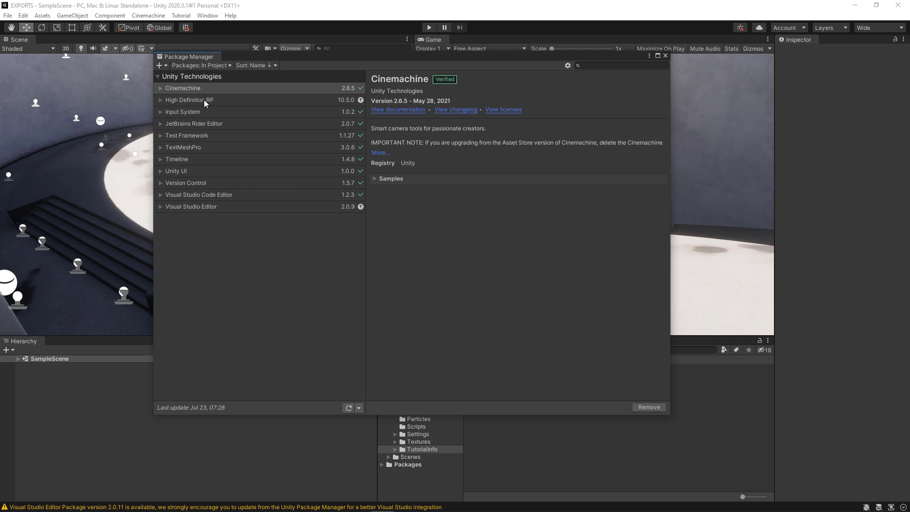
click(295, 101)
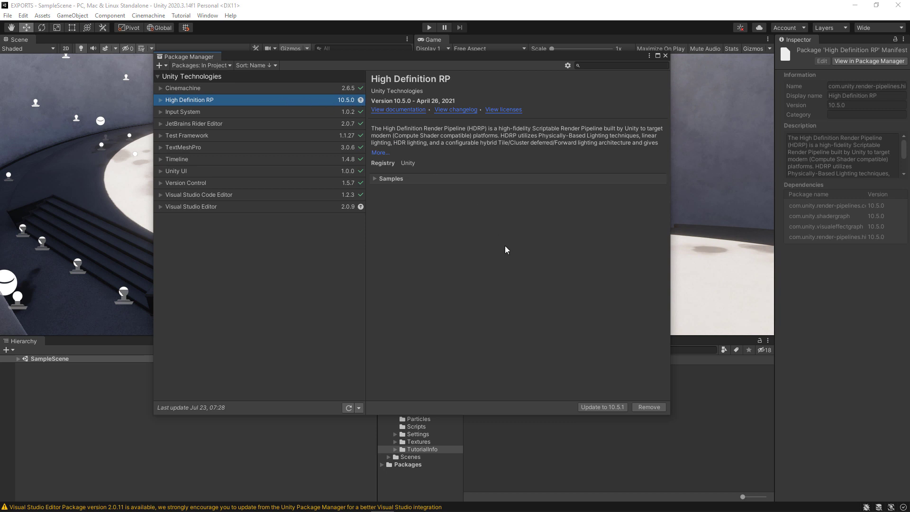
click(607, 409)
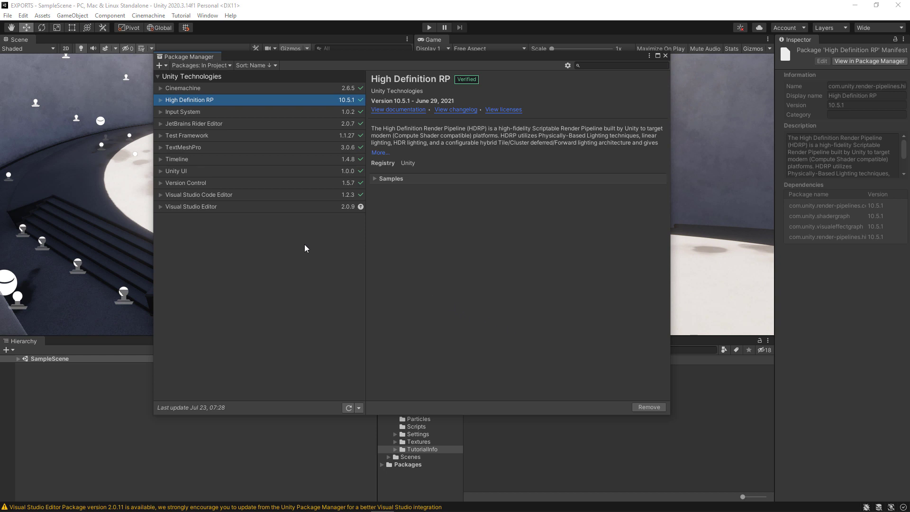
click(270, 207)
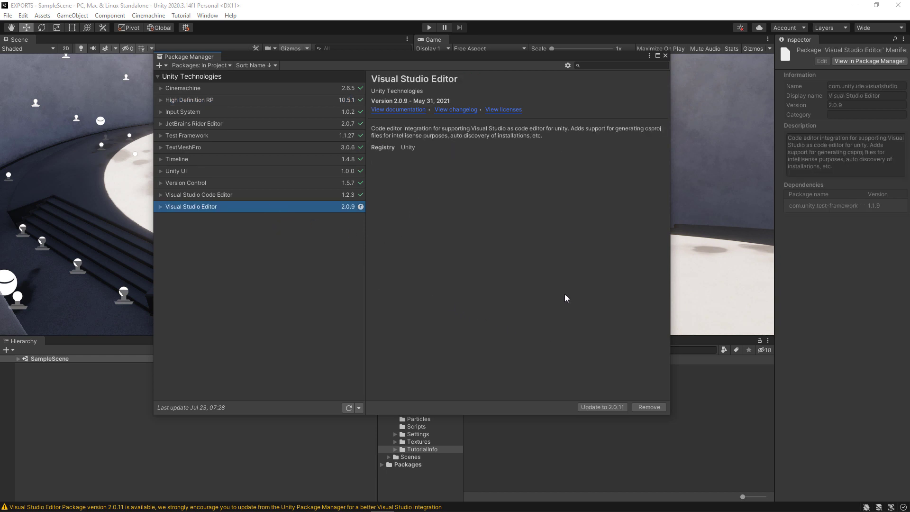
click(592, 408)
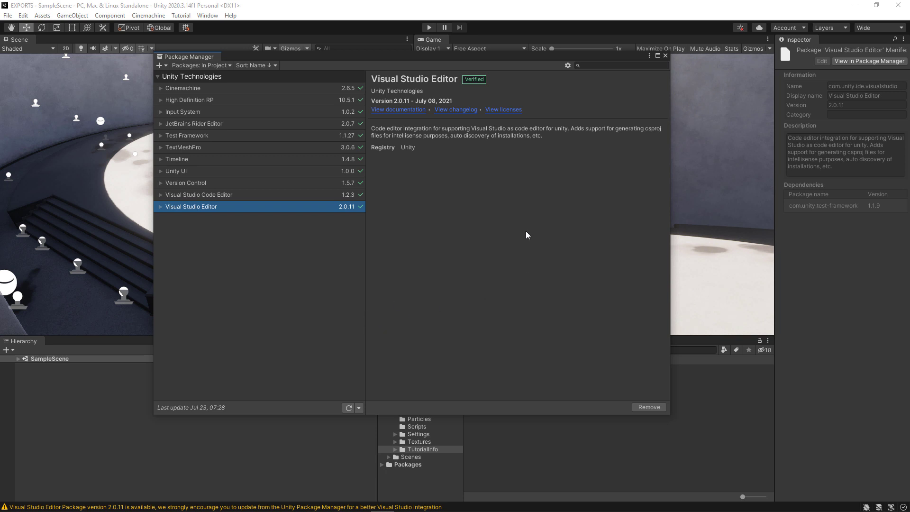
Lower the Directional Light Sun intensity to about 32,800 lux.
click(665, 56)
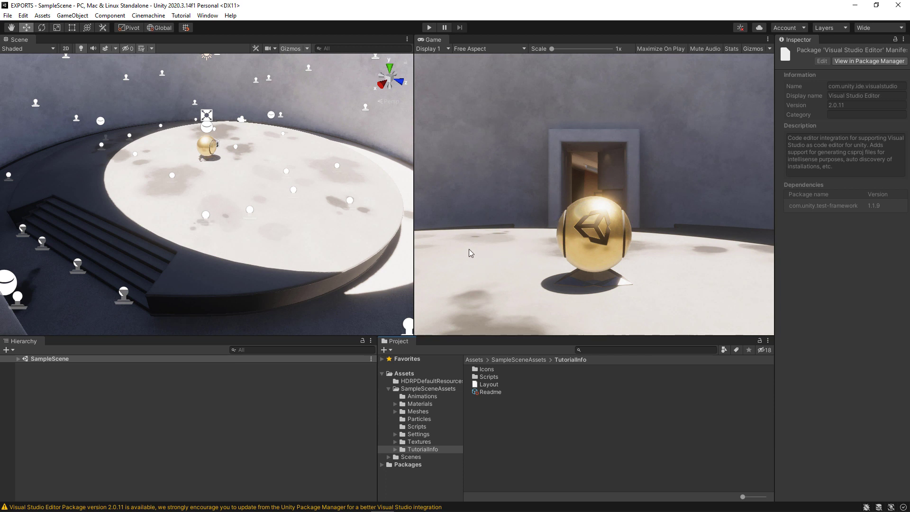
click(18, 359)
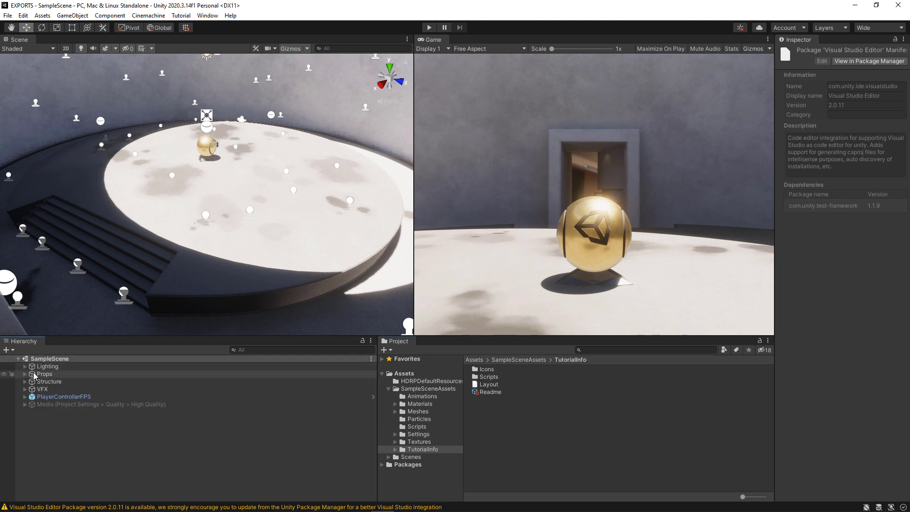
click(24, 366)
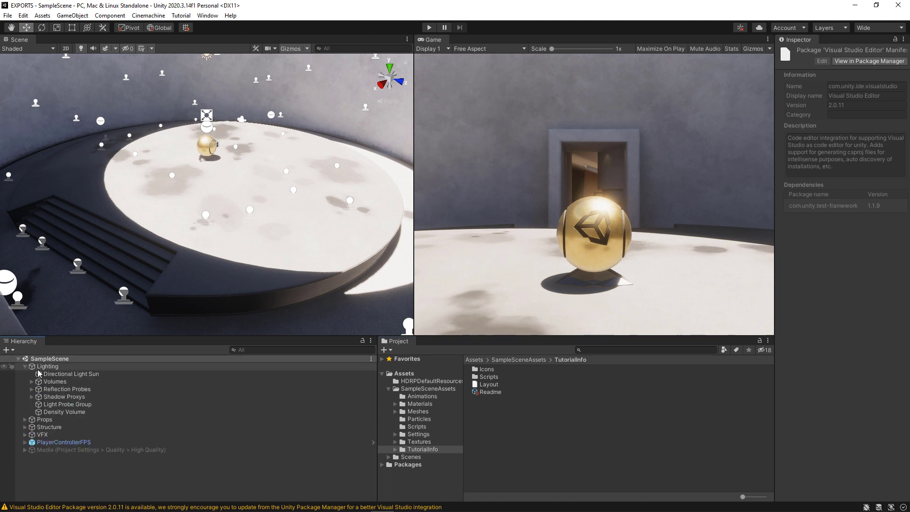
click(107, 375)
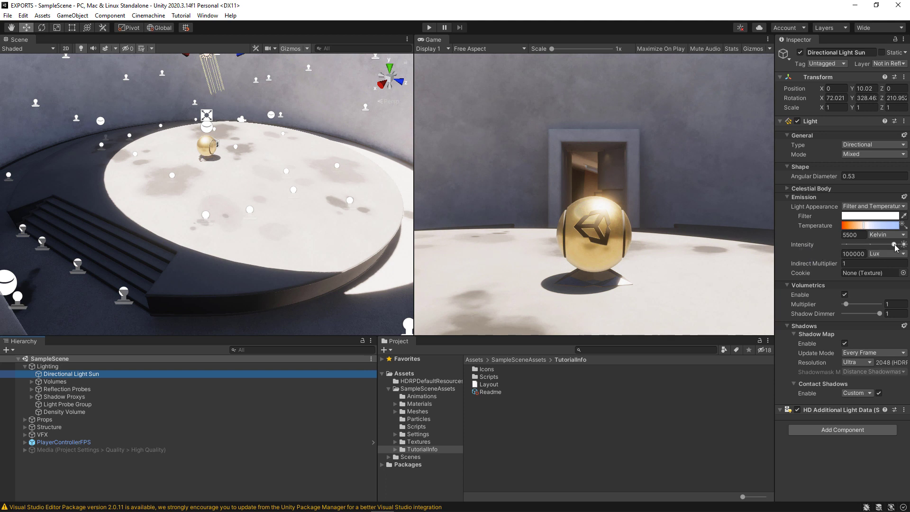
drag(894, 244, 883, 247)
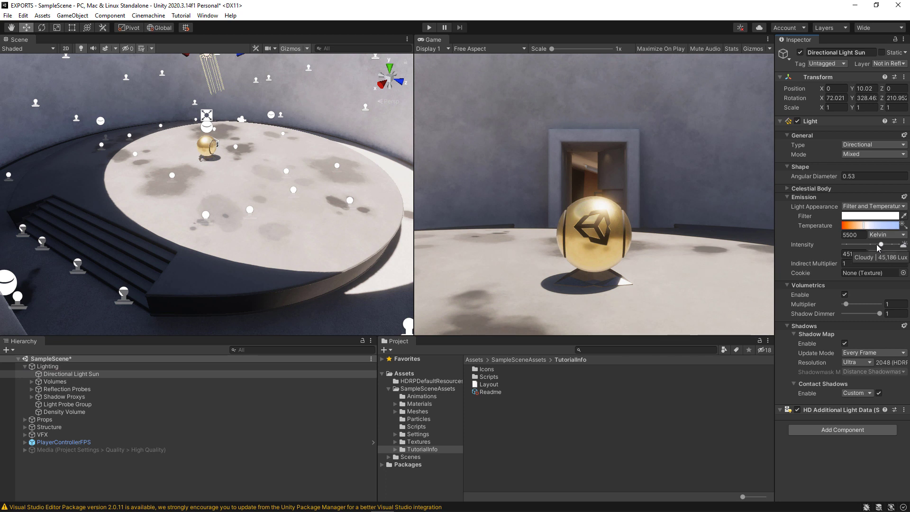
drag(883, 247, 878, 246)
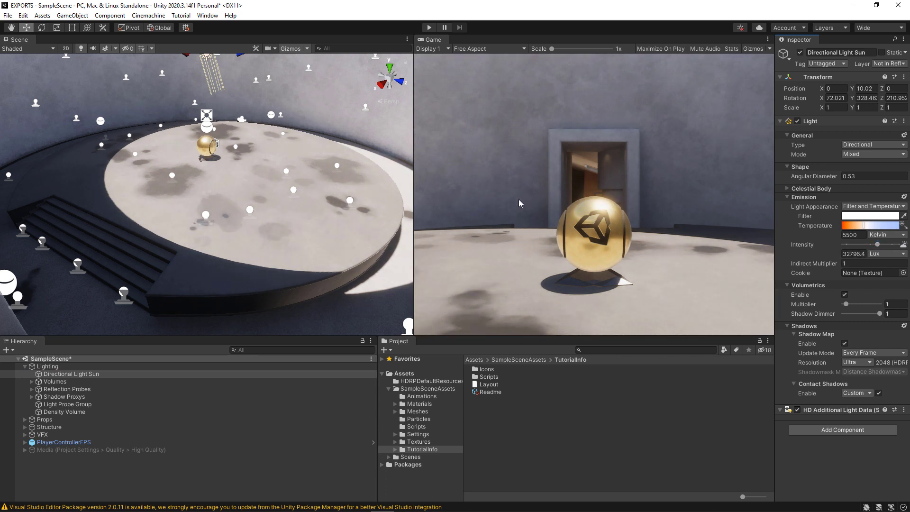
Save the SampleScene and then the whole project.
click(8, 16)
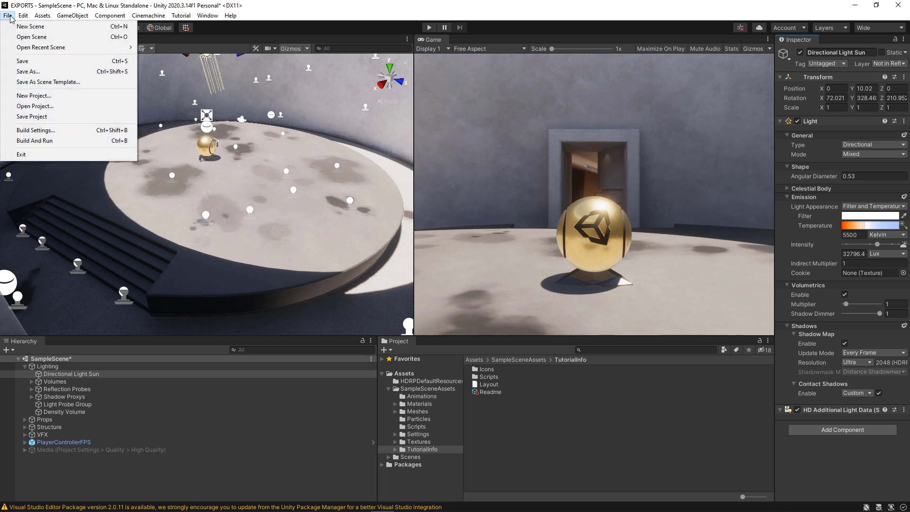
click(30, 64)
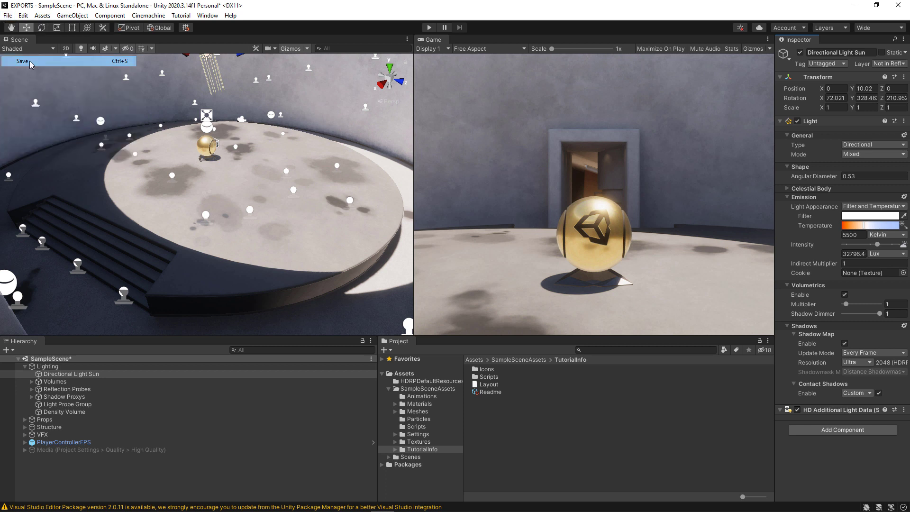
click(9, 17)
click(42, 117)
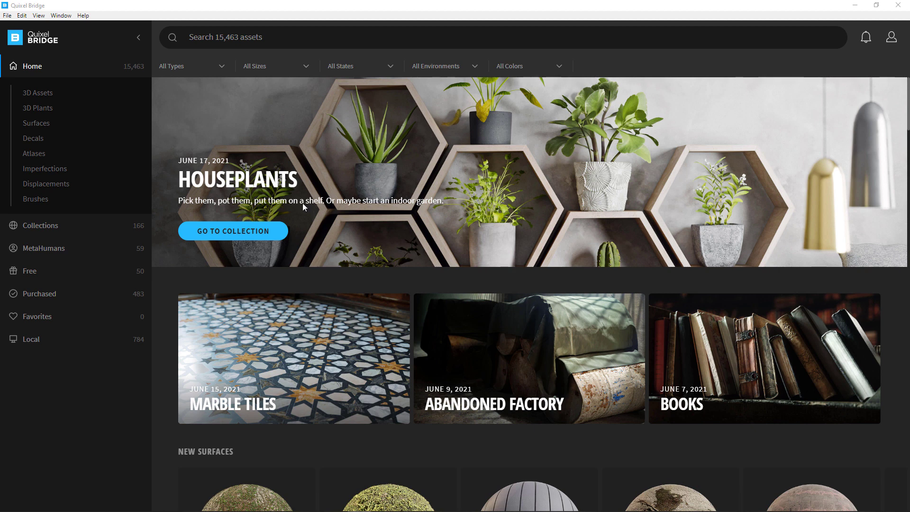
click(23, 17)
click(34, 29)
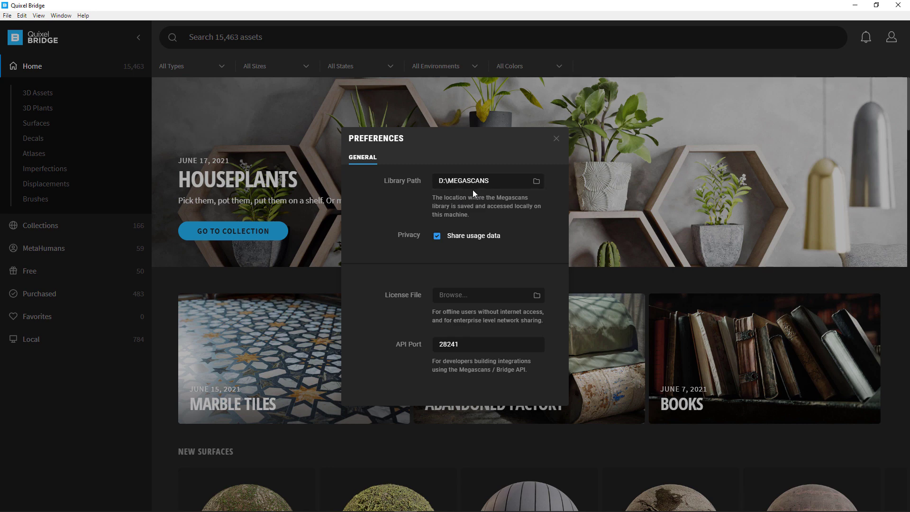
click(556, 138)
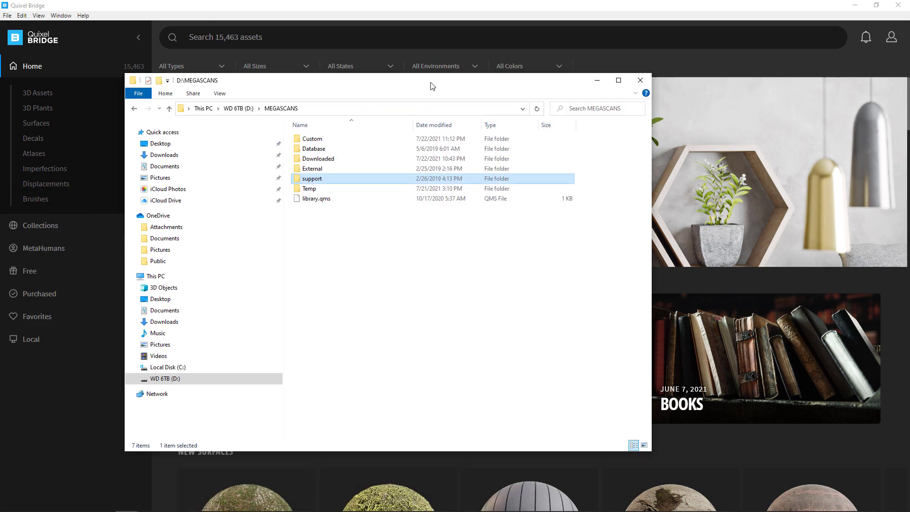
Browse File Explorer to D:\MEGASCANS\support\plugins\unity\3.13.
drag(431, 85, 484, 62)
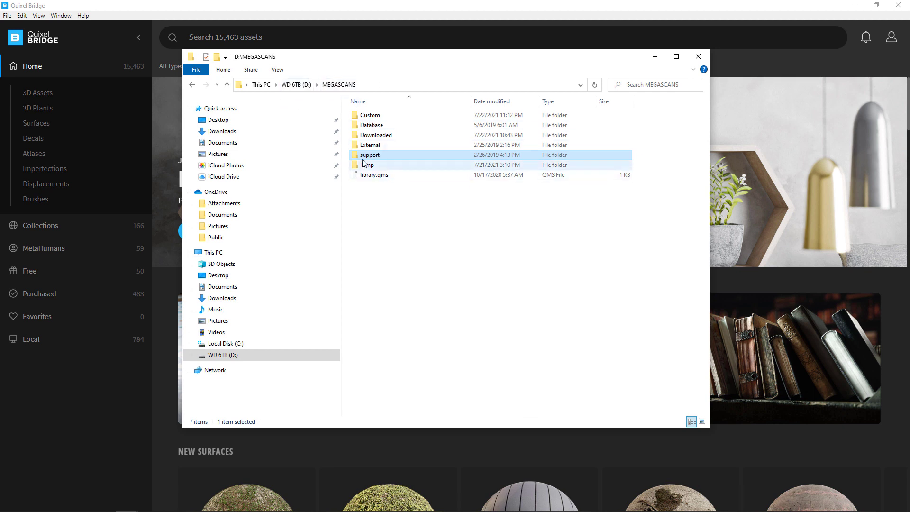
double_click(398, 153)
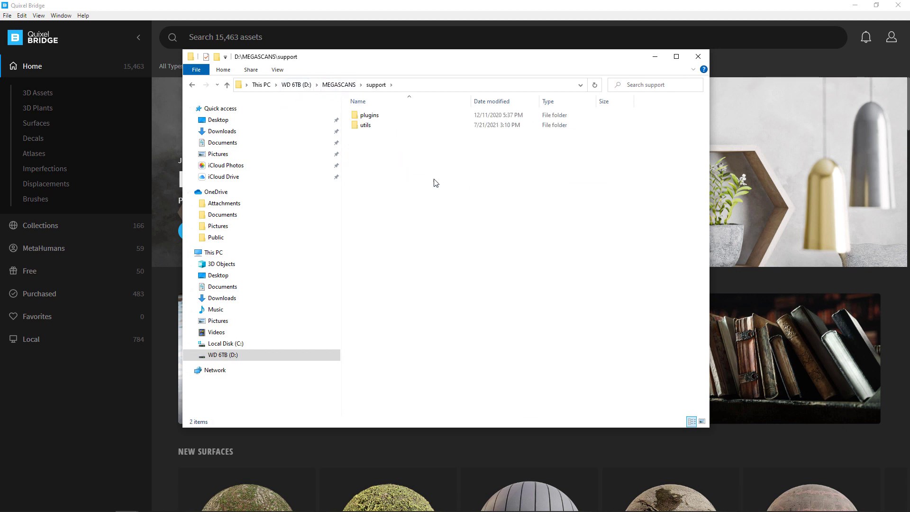
double_click(372, 116)
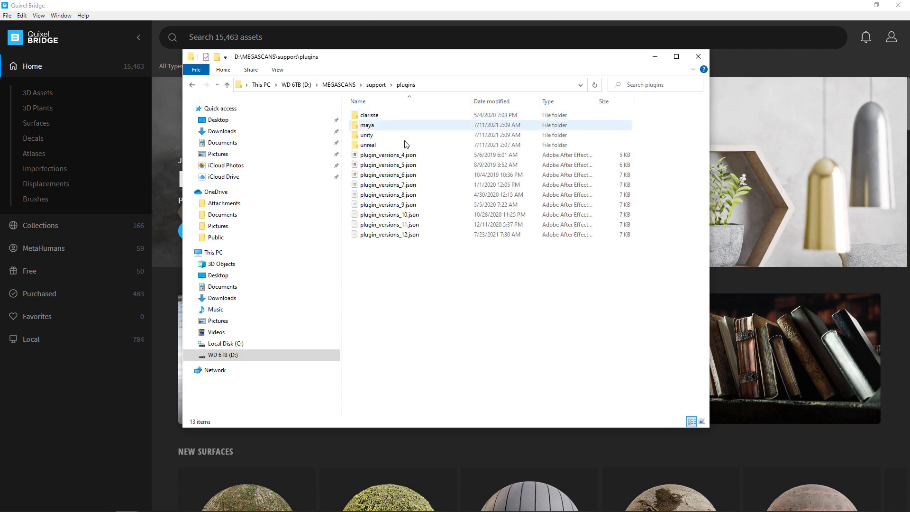
click(373, 137)
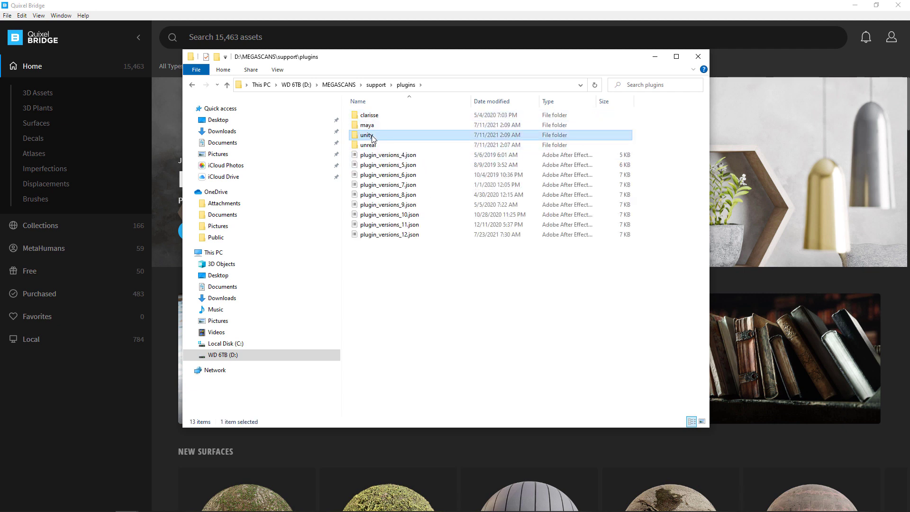
double_click(375, 138)
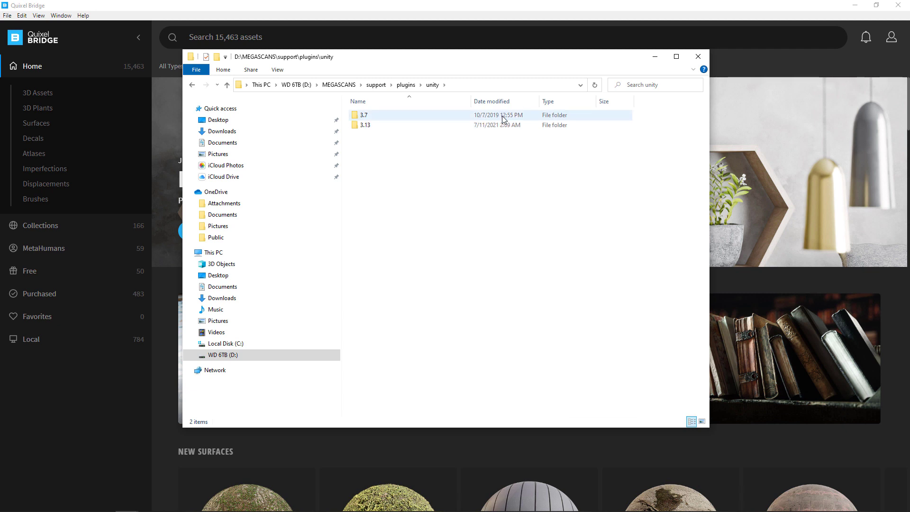
double_click(456, 129)
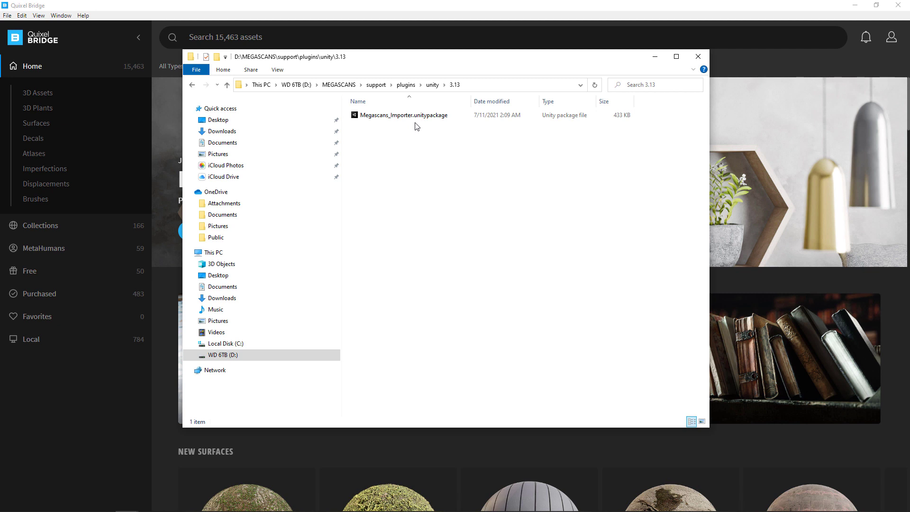
Copy the 3.13 folder path and switch back to the Unity editor.
click(481, 88)
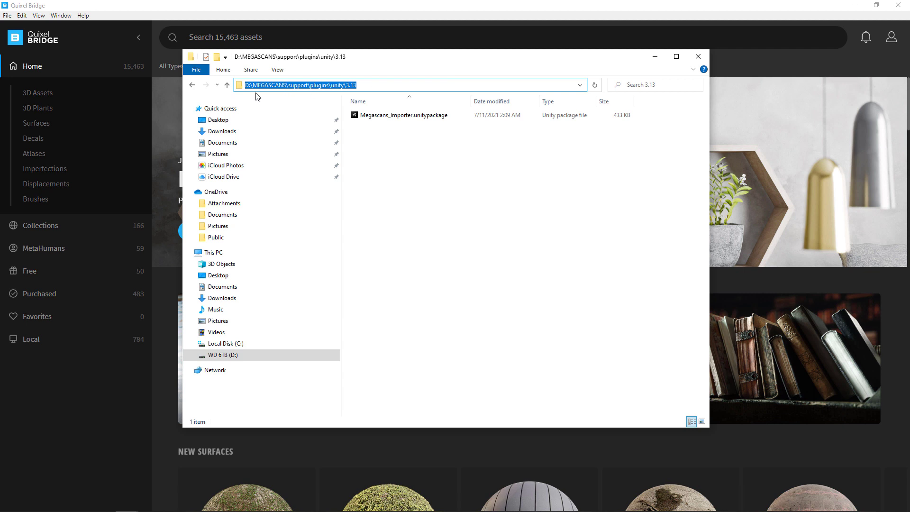
right_click(312, 87)
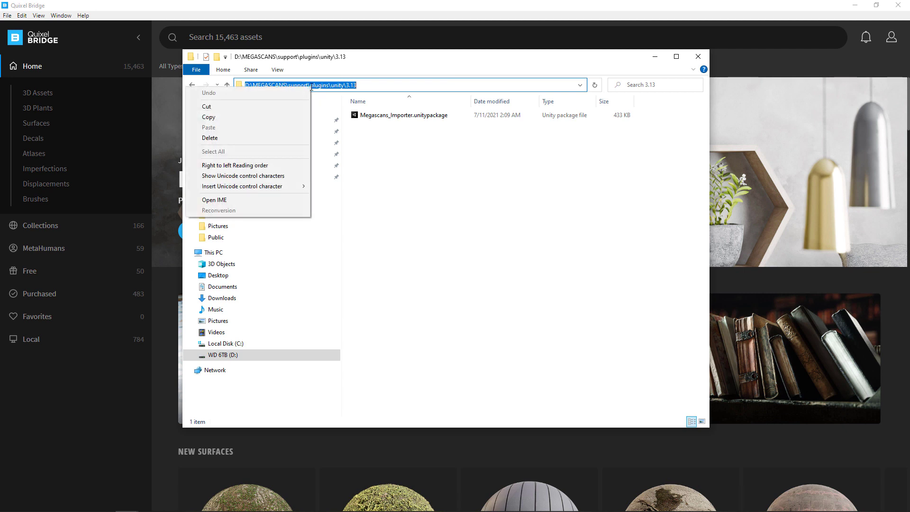
click(254, 117)
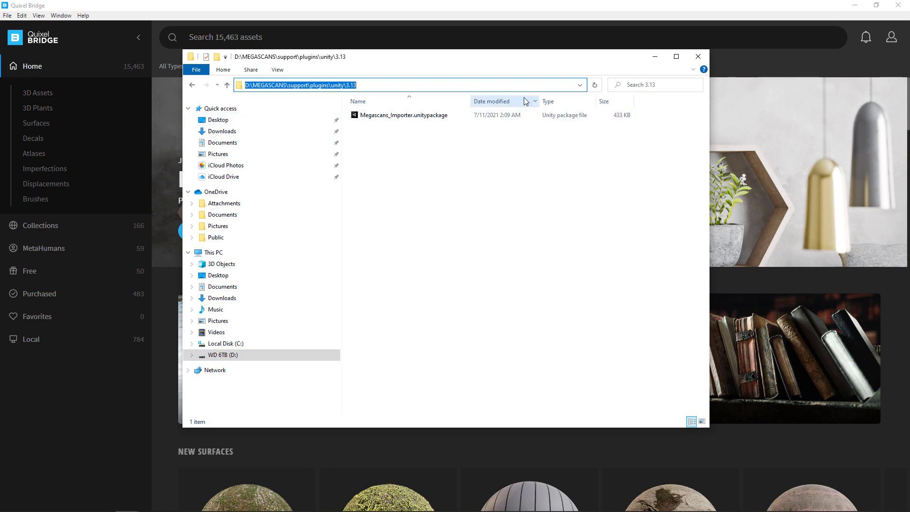
click(654, 58)
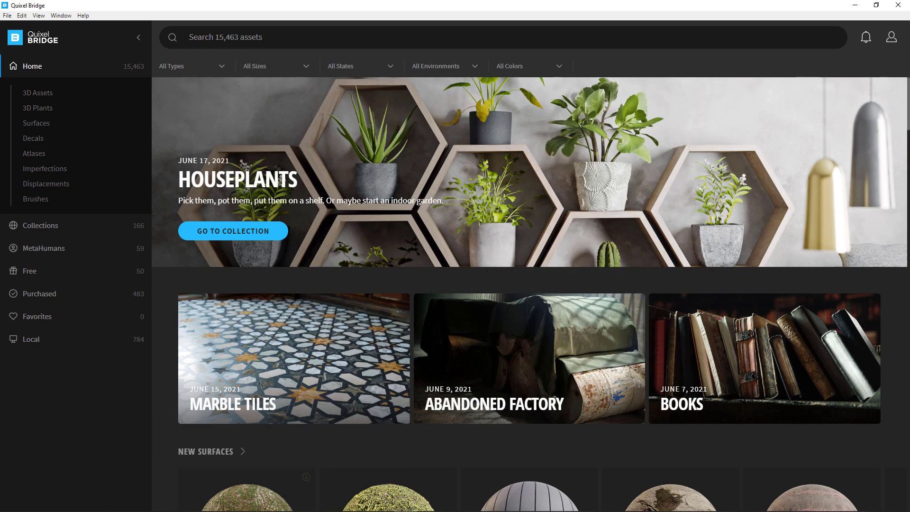
mouse_move(371, 507)
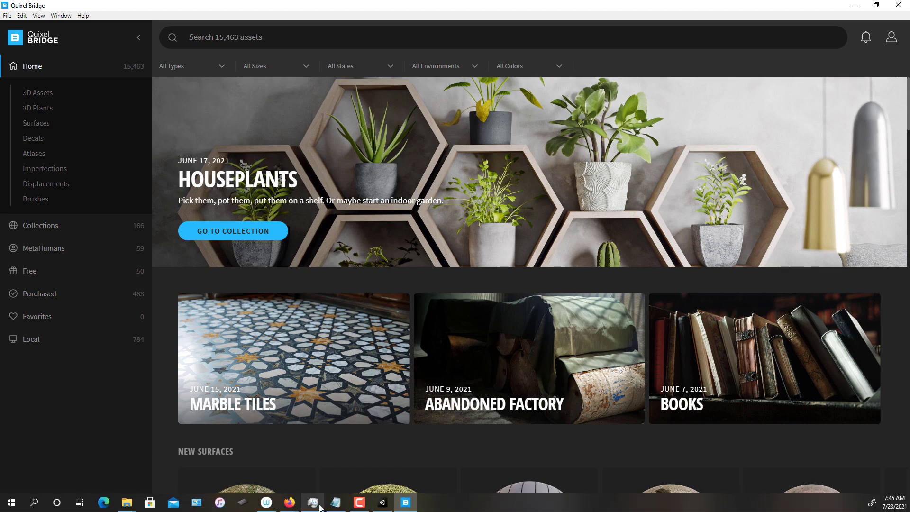
click(386, 507)
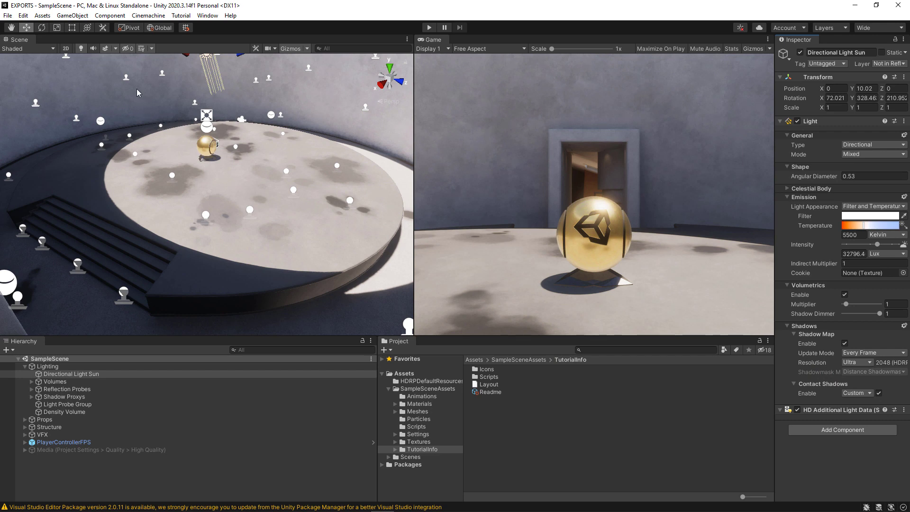
Open Megascans_Importer.unitypackage as a custom package from the pasted 3.13 folder path.
click(42, 17)
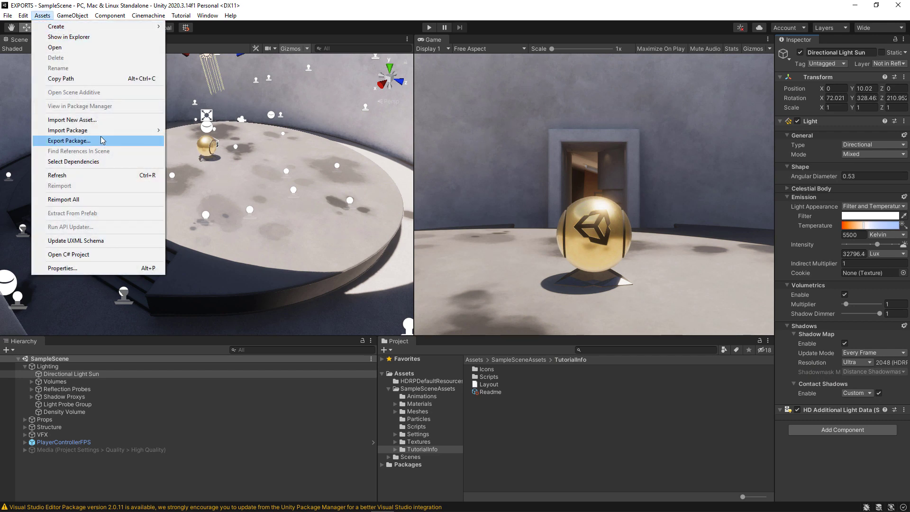
mouse_move(137, 135)
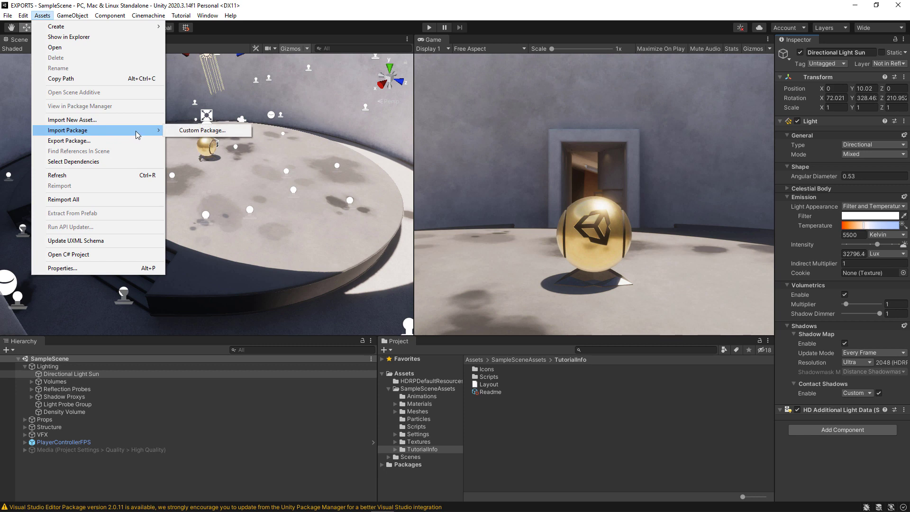
click(235, 130)
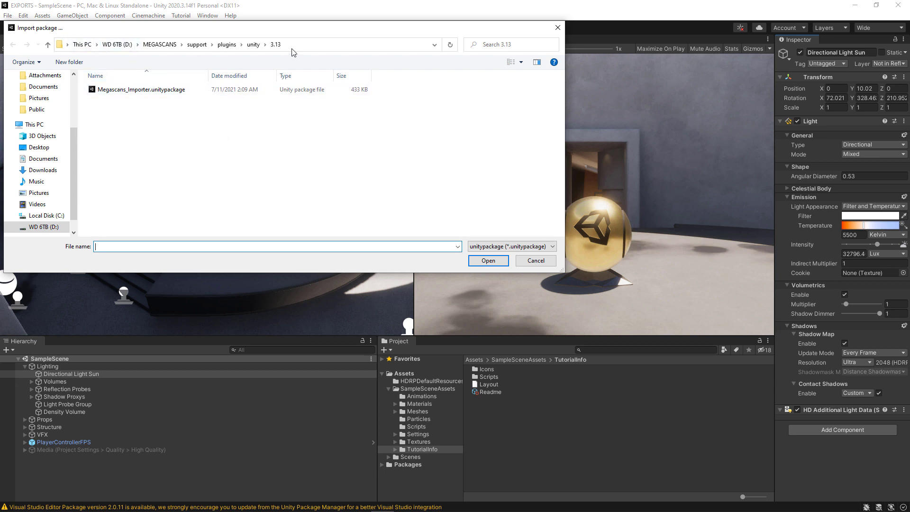
click(273, 45)
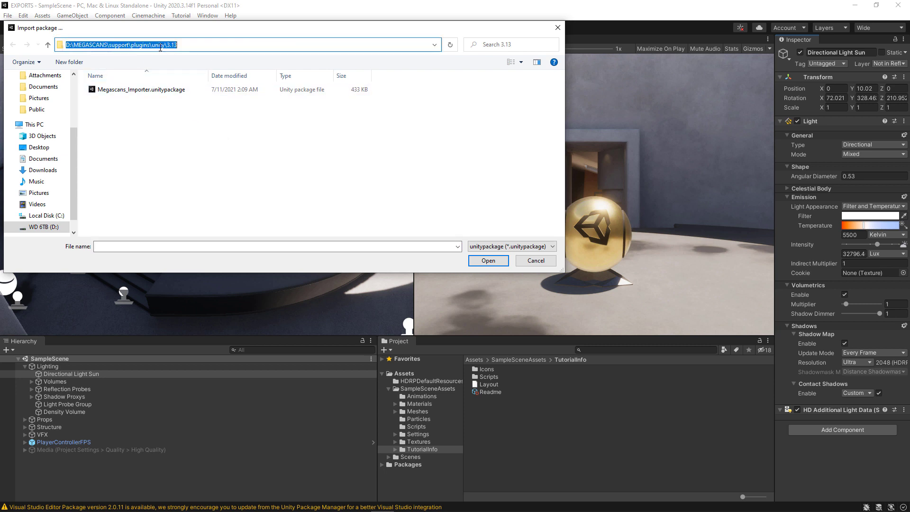
right_click(159, 46)
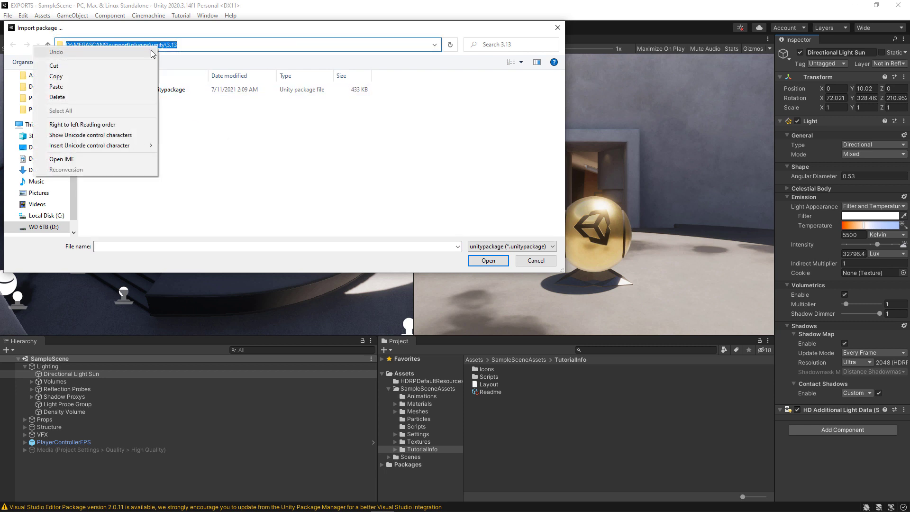
click(90, 84)
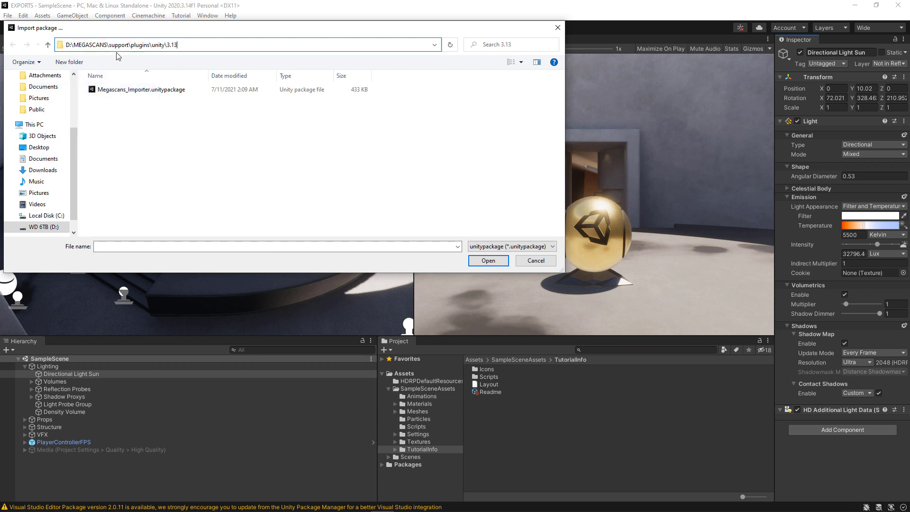
click(167, 91)
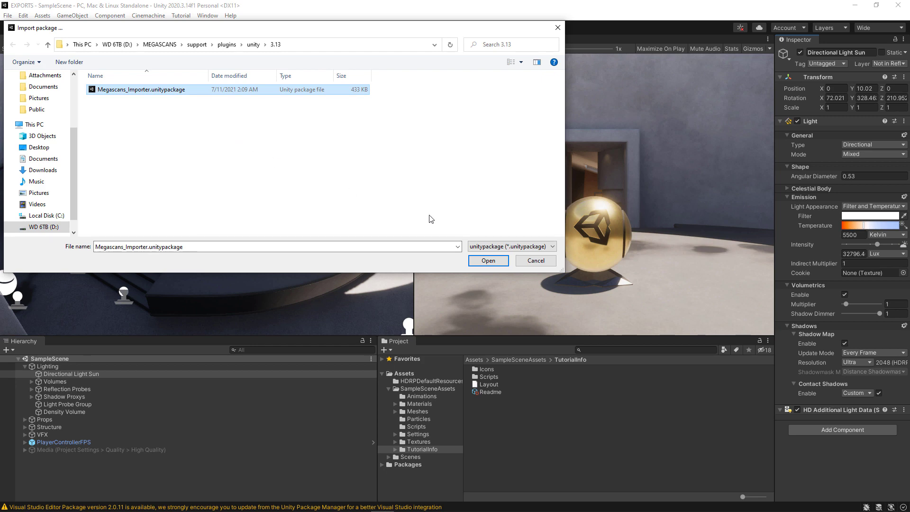
click(488, 260)
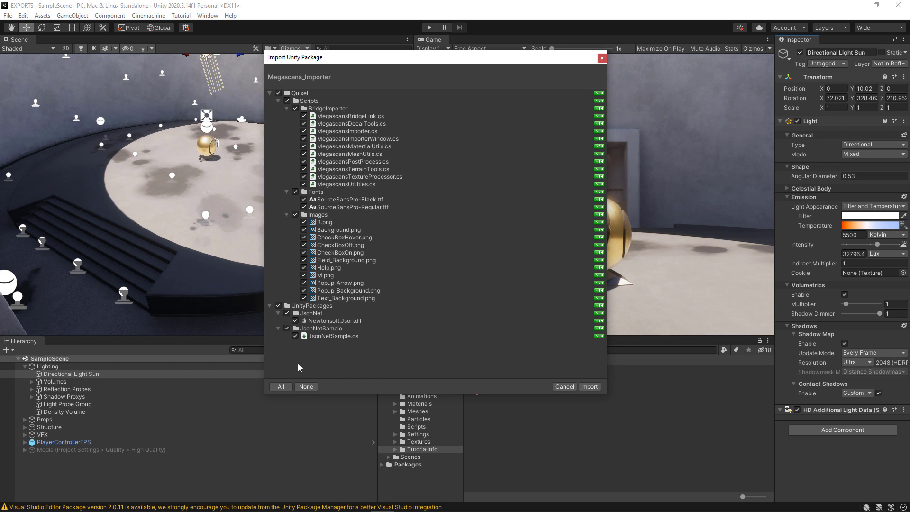
Uncheck the UnityPackages folder and import the remaining Megascans files.
click(279, 306)
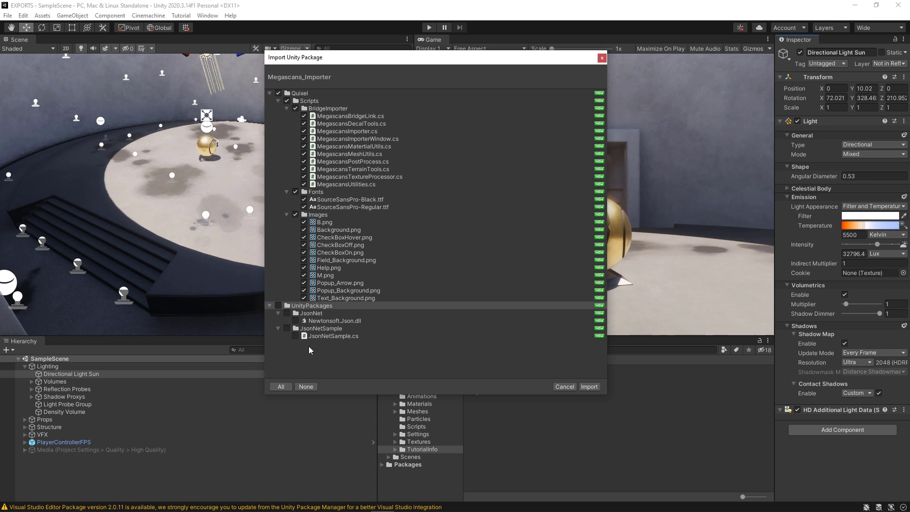
click(588, 387)
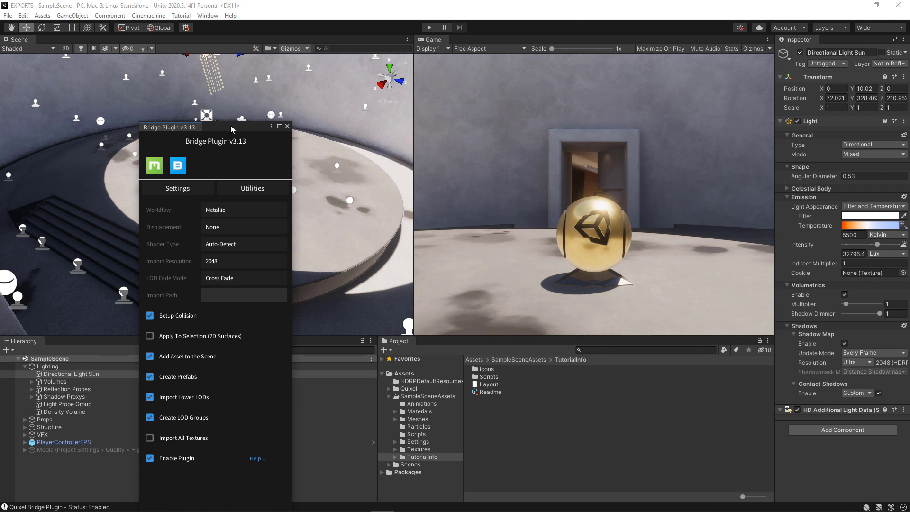
Close the Bridge Plugin window and enable the Quixel HDRP features.
drag(230, 125, 322, 51)
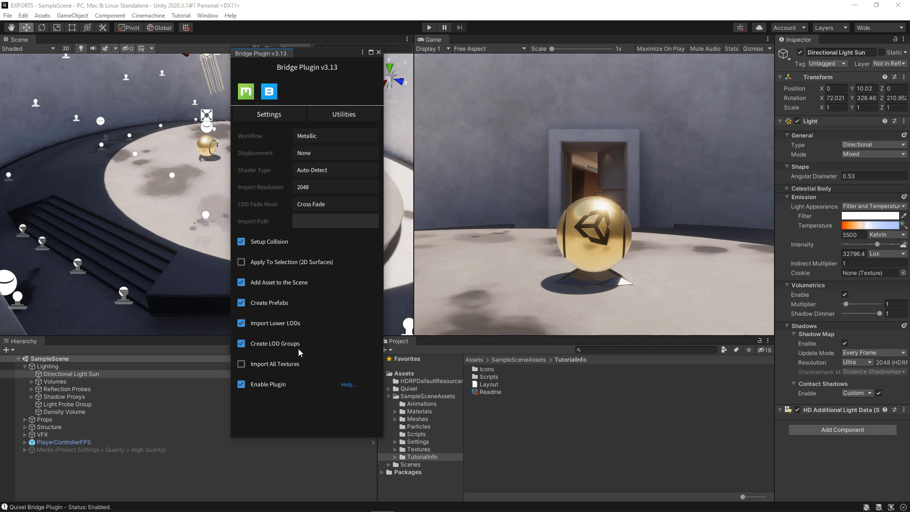
click(379, 52)
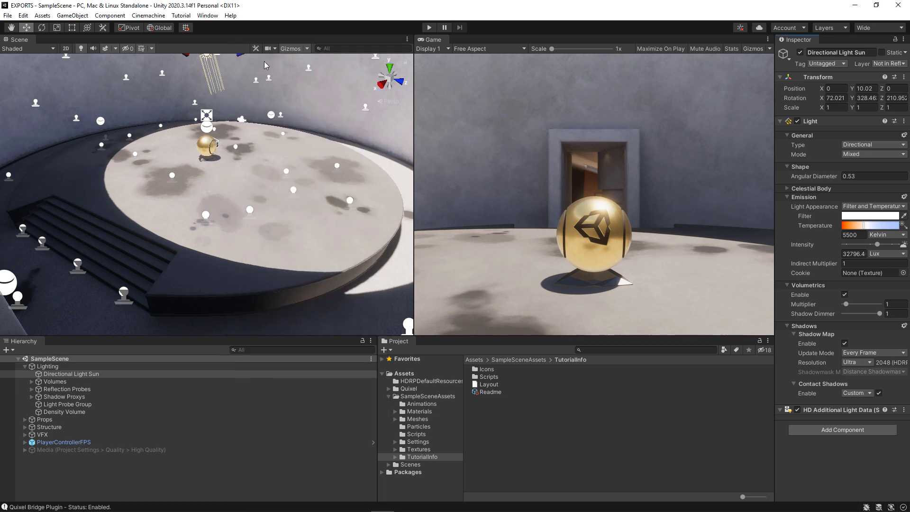
click(207, 16)
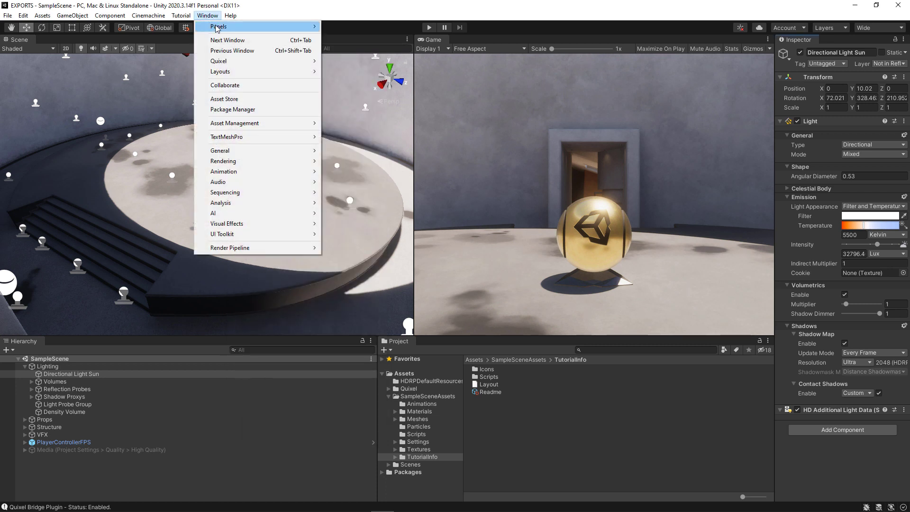
mouse_move(264, 67)
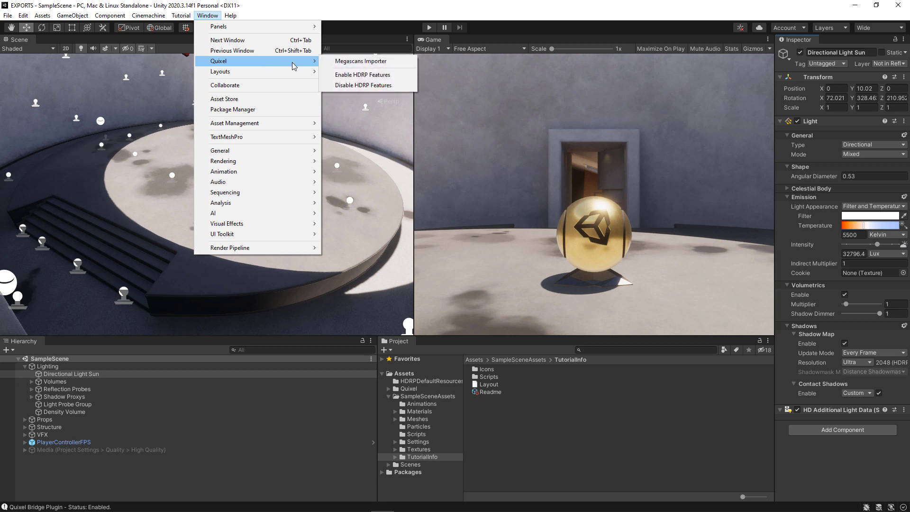
click(378, 79)
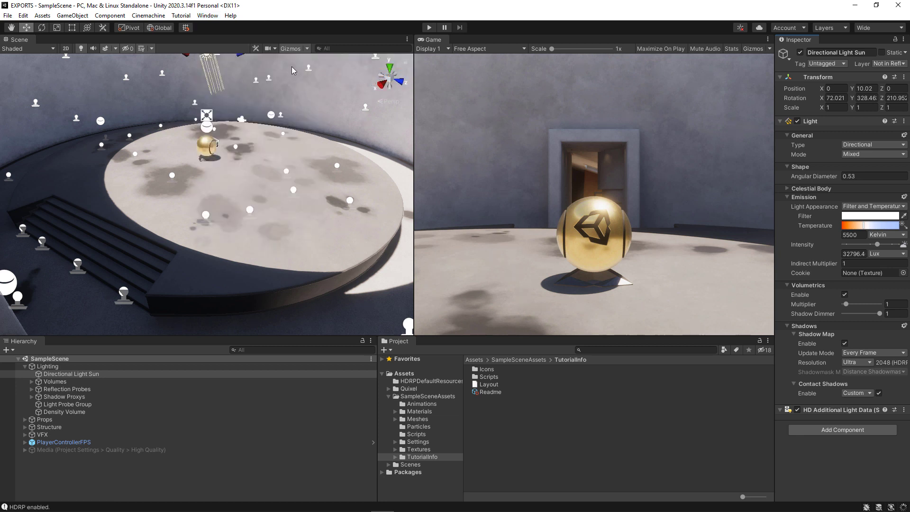
Reopen the Megascans Importer window, positioned toward the left.
click(207, 17)
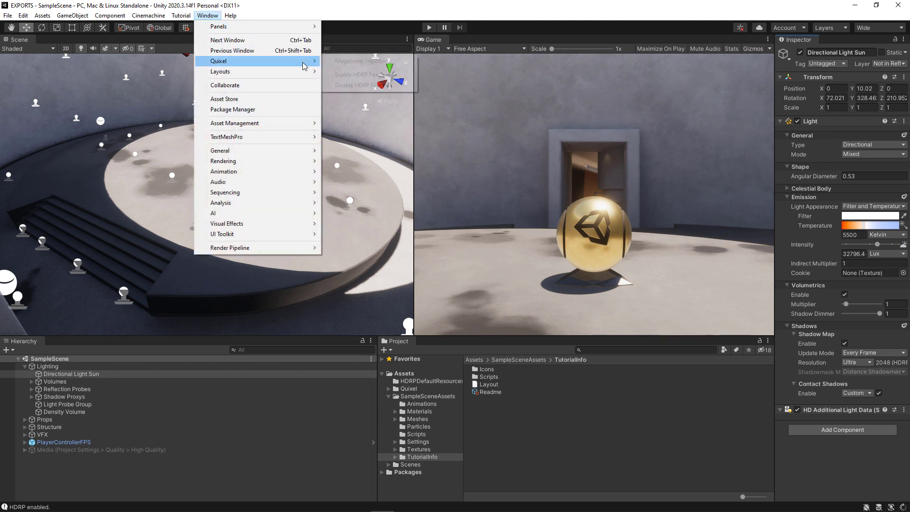
mouse_move(303, 61)
click(344, 63)
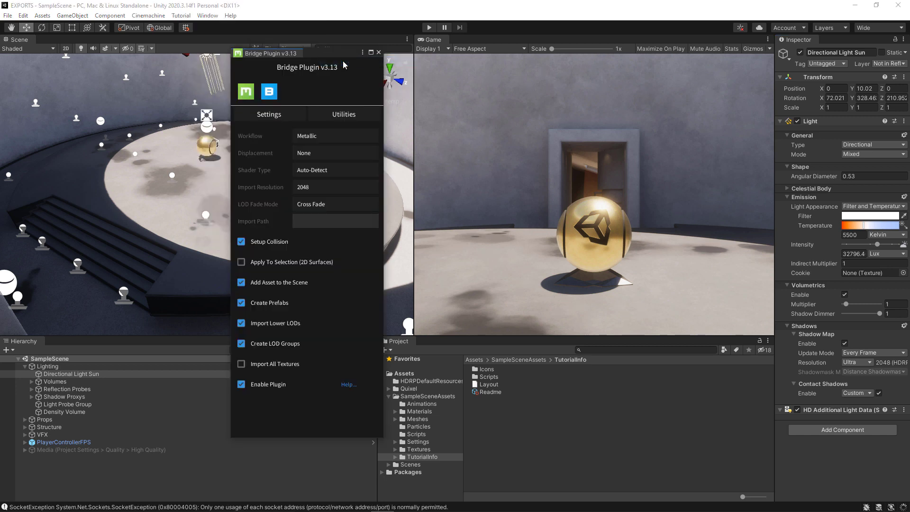
drag(323, 52, 255, 69)
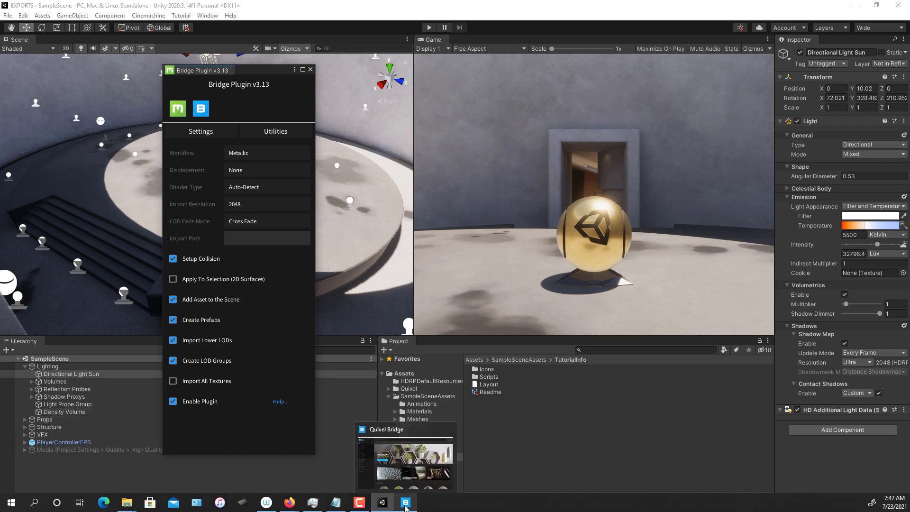
In Quixel Bridge, open the local Mixer surface EXAMPLE_01.
click(405, 506)
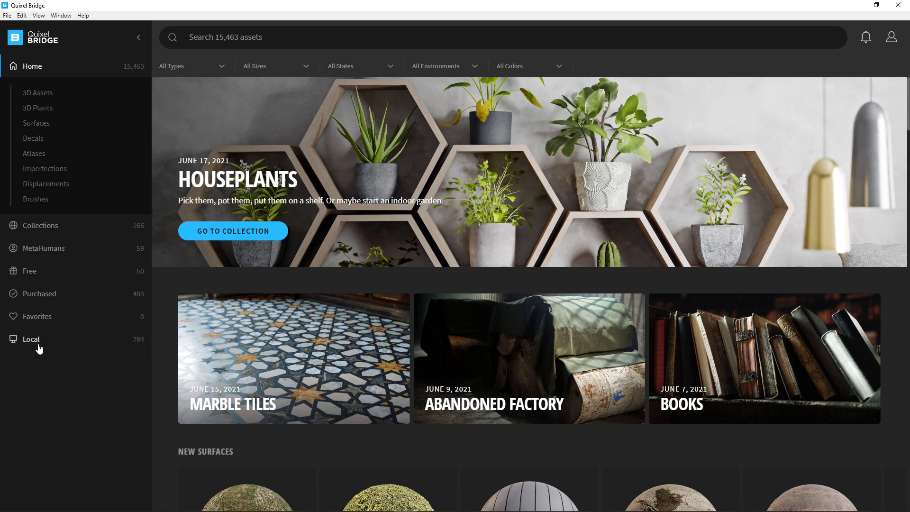
click(95, 343)
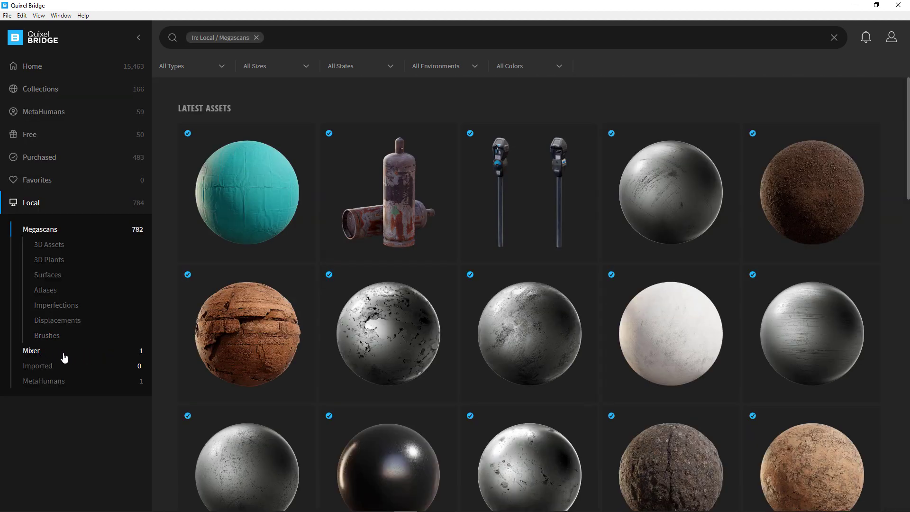
click(100, 354)
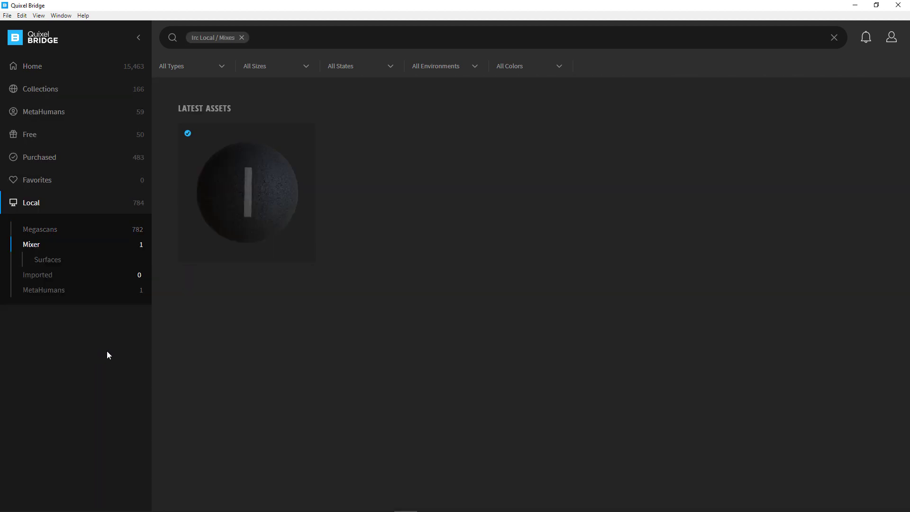
click(259, 204)
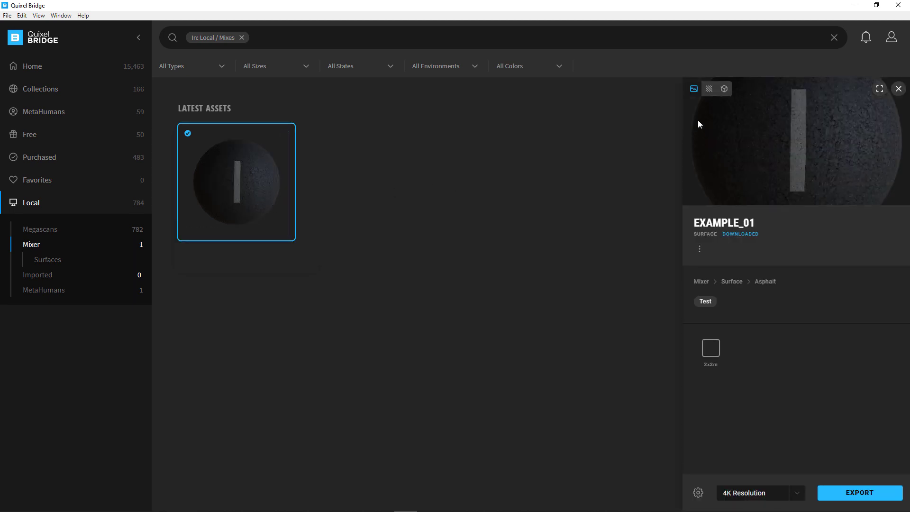
Check EXAMPLE_01's texture-map and sphere previews, then export it to Unity.
click(710, 88)
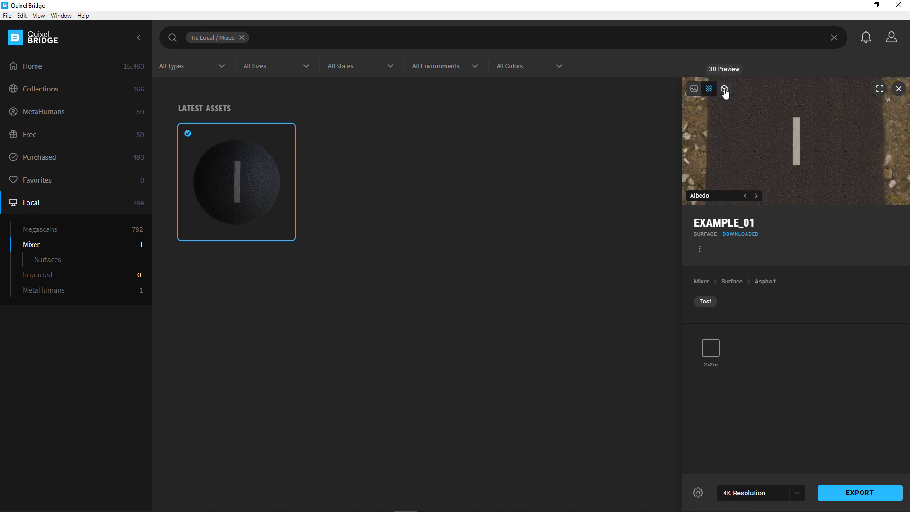
click(725, 90)
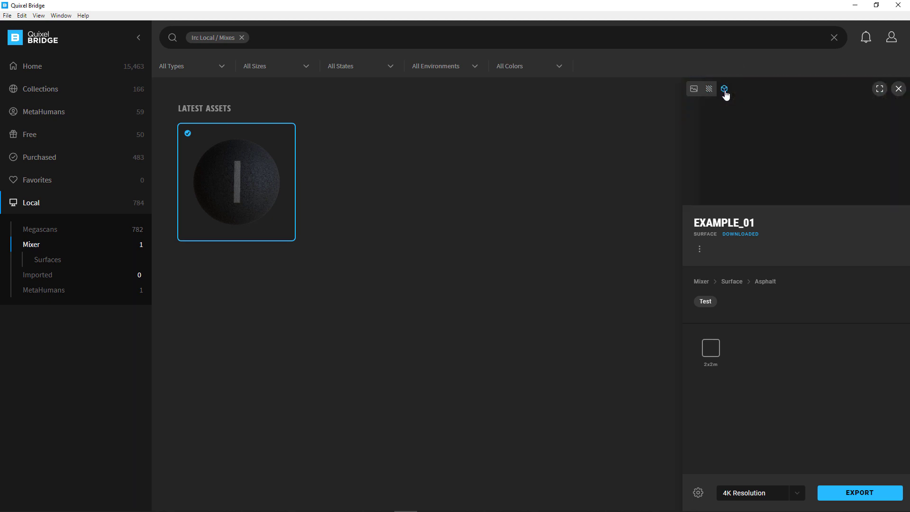
mouse_move(764, 150)
mouse_down()
mouse_move(712, 141)
mouse_move(776, 152)
mouse_up()
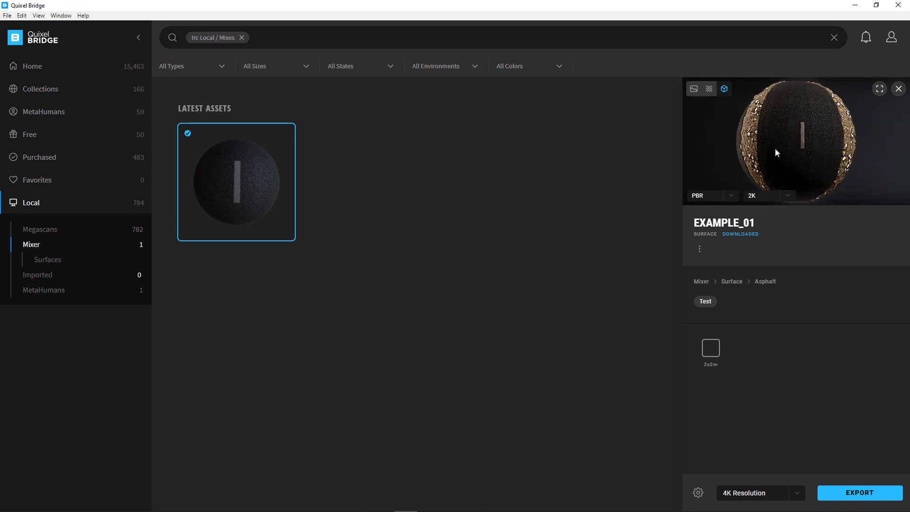
click(694, 90)
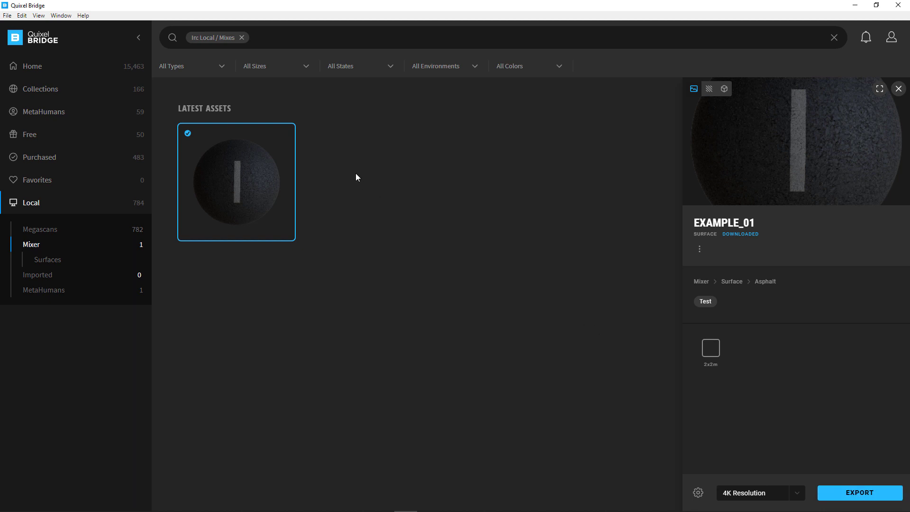
mouse_move(286, 137)
click(853, 496)
Browse Assets > Surfaces > EXAMPLE_01 to view its Albedo, Masks and Normal textures and material.
click(382, 507)
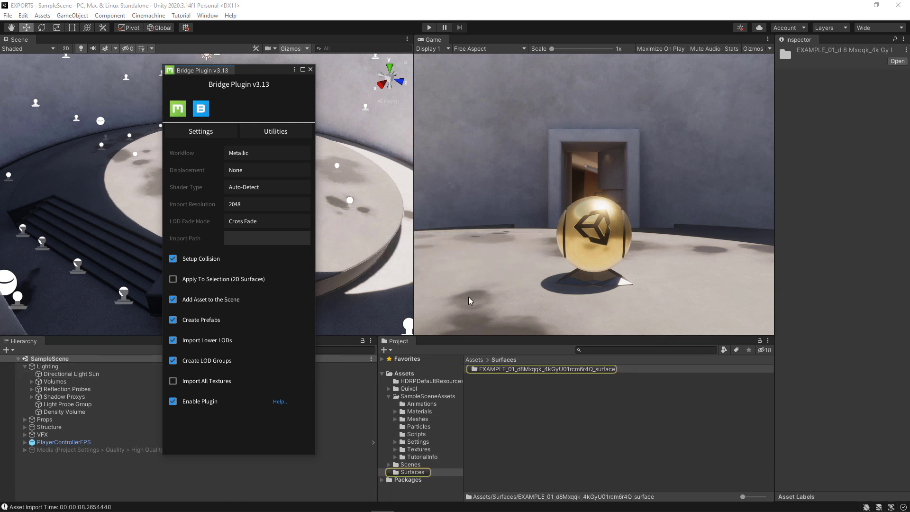
drag(384, 336, 383, 278)
click(390, 339)
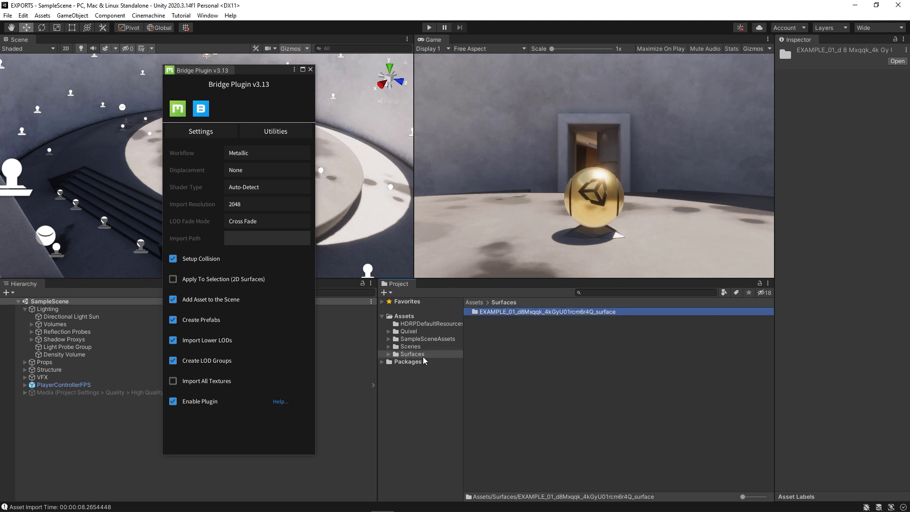
click(388, 354)
click(404, 362)
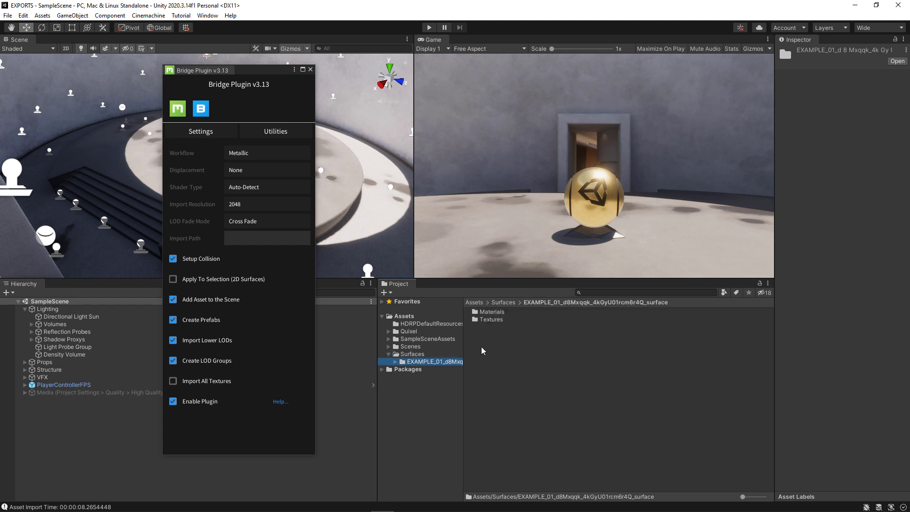
double_click(494, 320)
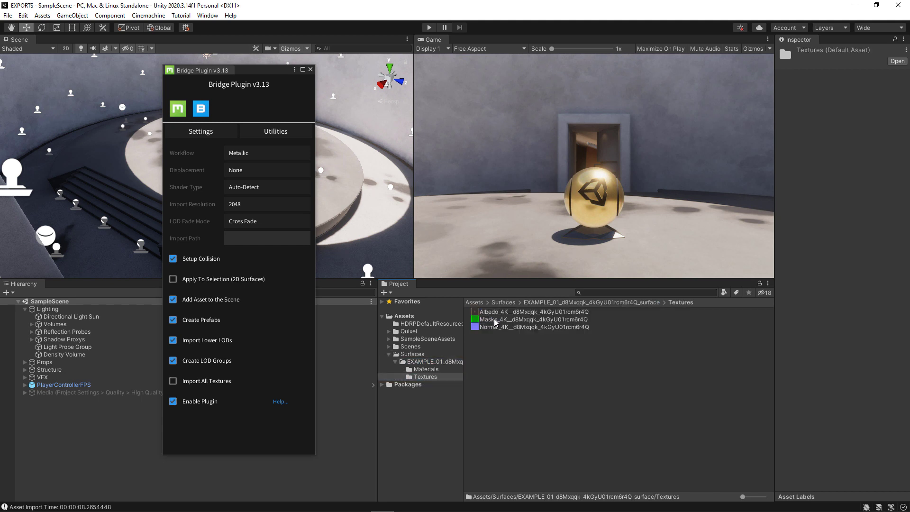
click(432, 370)
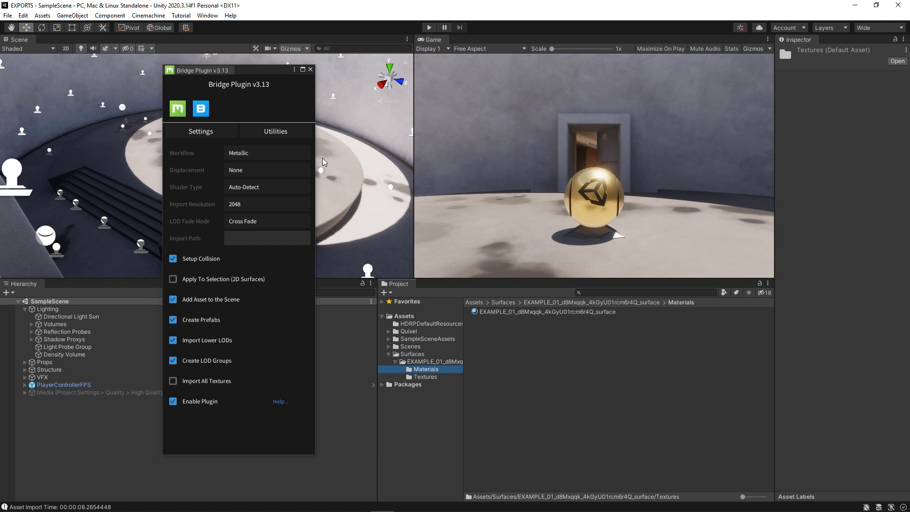
Add a new Plane object to the scene.
drag(270, 73, 446, 495)
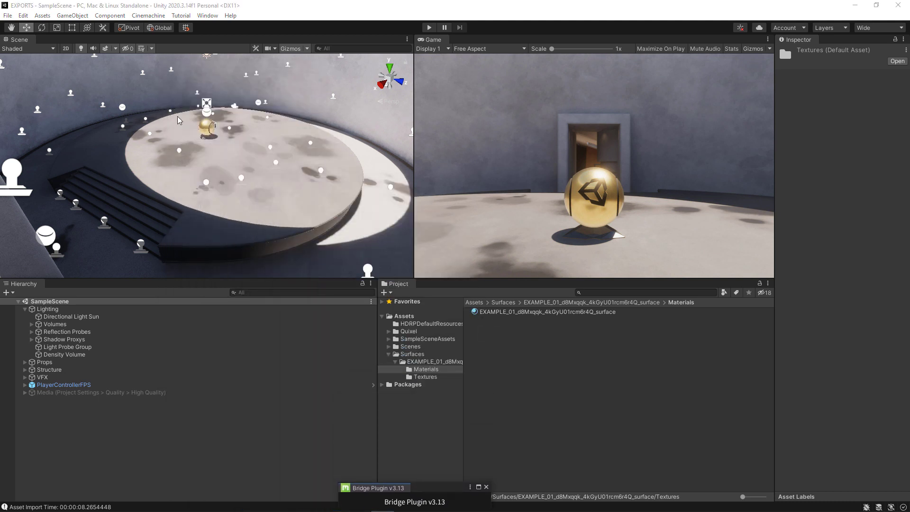
click(72, 16)
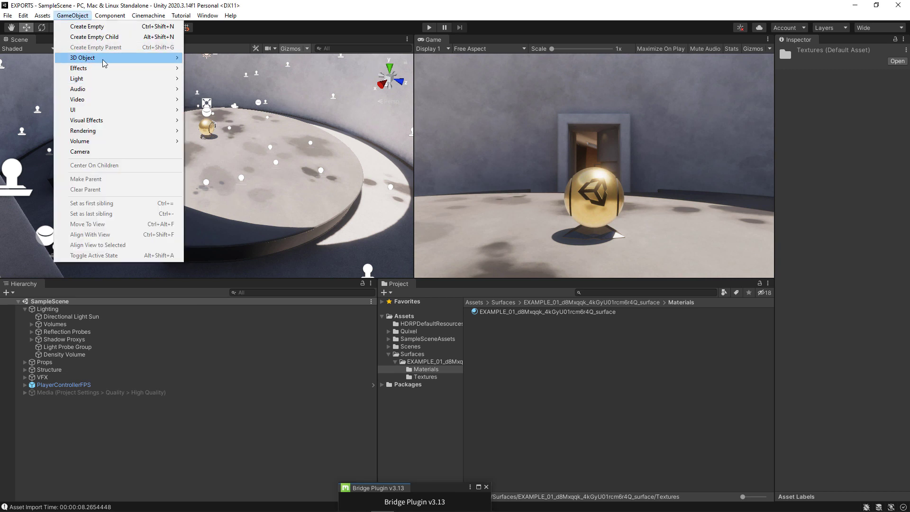
mouse_move(104, 58)
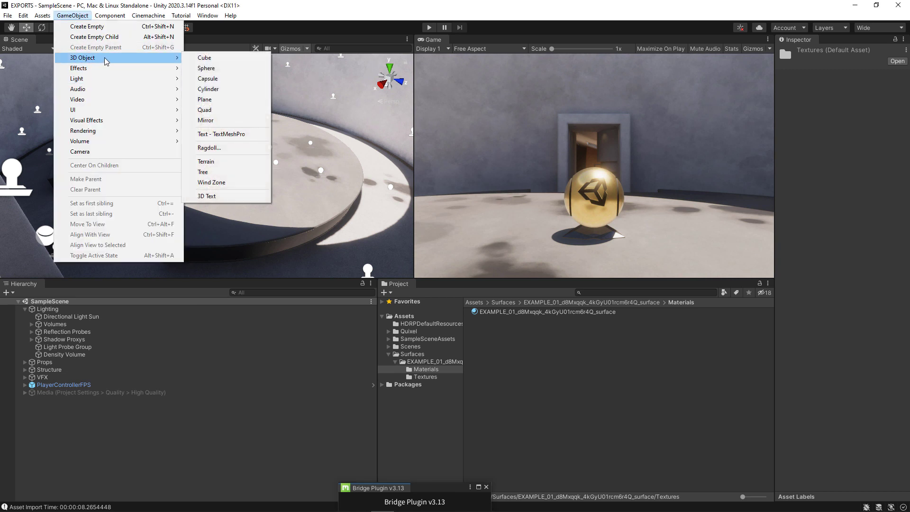
click(209, 100)
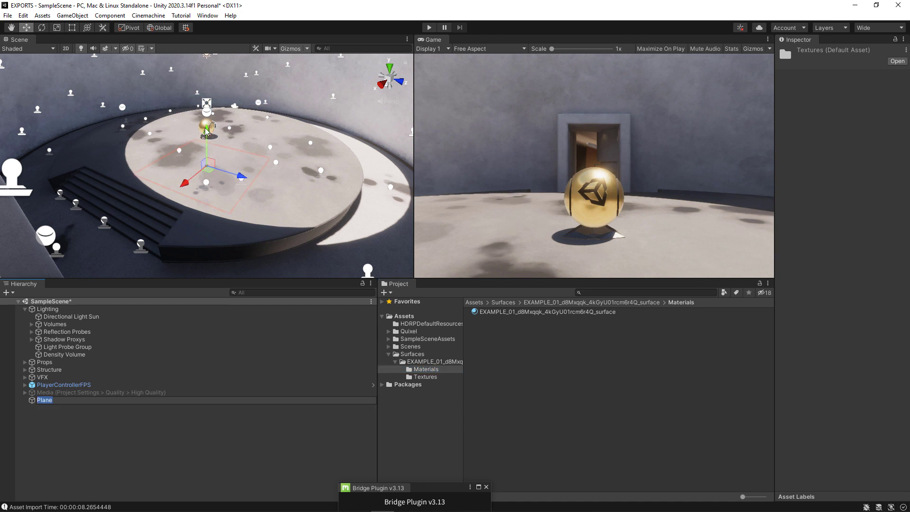
Raise the Plane to Position Y 3.39, just above the round platform floor.
drag(207, 136, 212, 110)
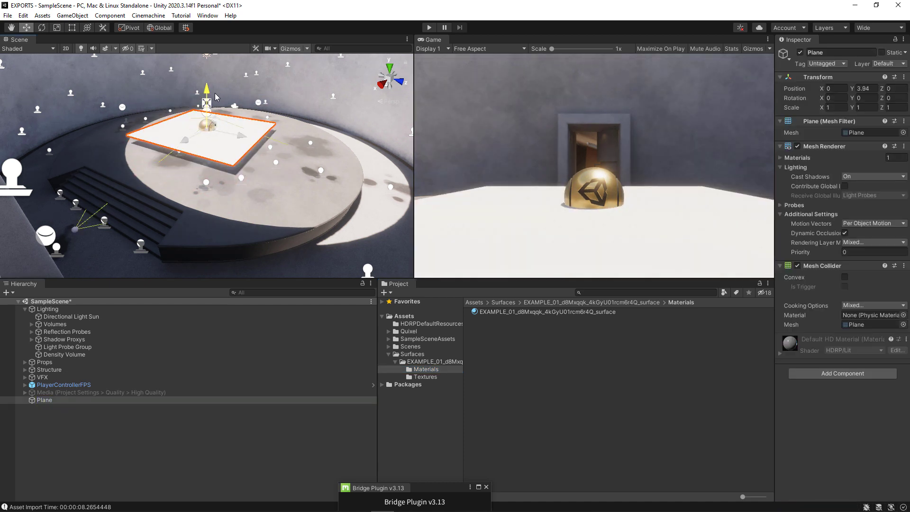
drag(217, 105, 218, 102)
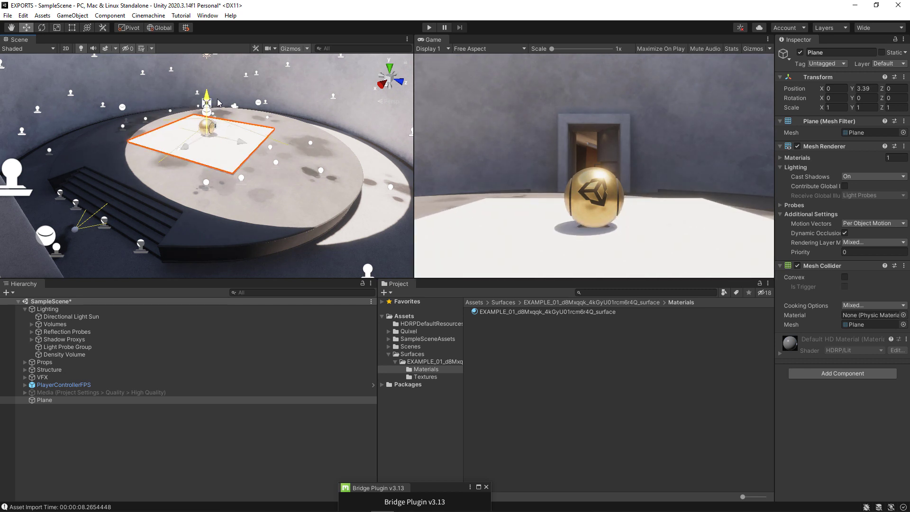
drag(218, 102, 219, 103)
Apply the EXAMPLE_01 surface material to the Plane and enlarge the Game view.
drag(513, 317, 799, 406)
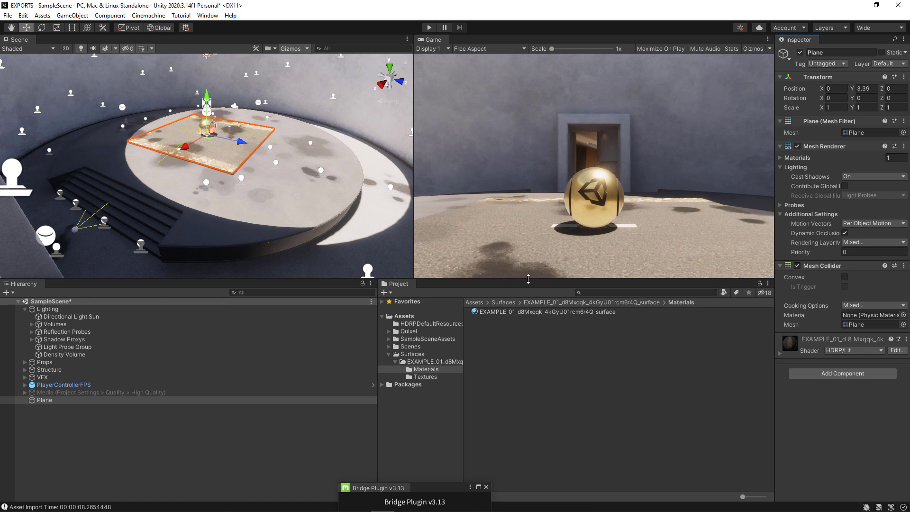
drag(529, 279, 521, 374)
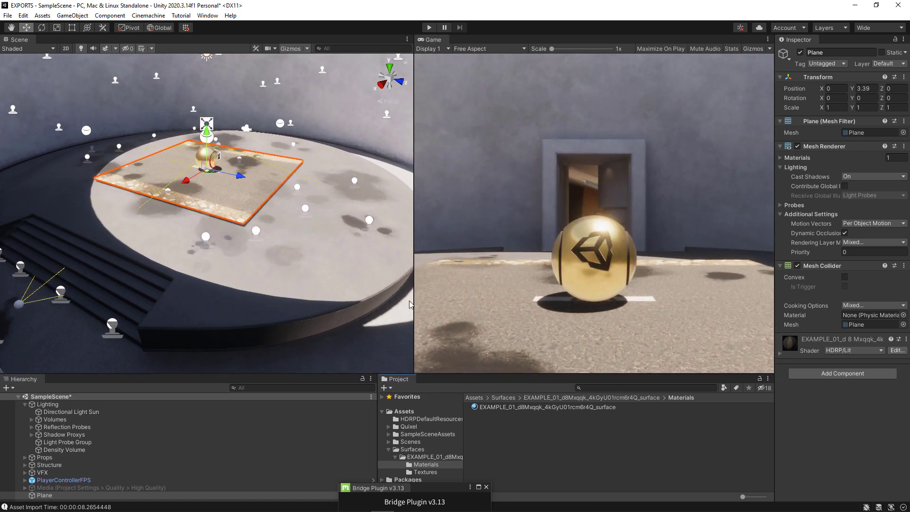
drag(412, 303, 165, 304)
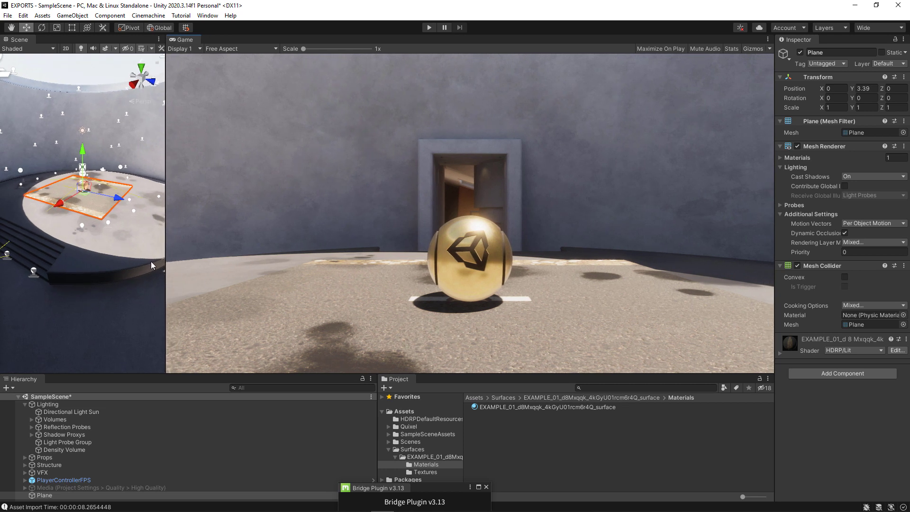
Lower the Plane to Y 3.24 and bring the Bridge Plugin settings back into view.
drag(168, 262, 189, 264)
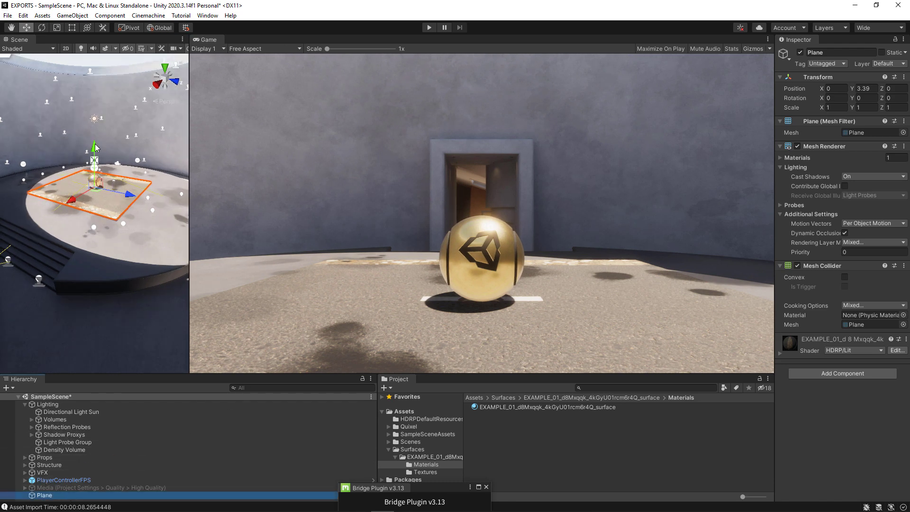
mouse_move(95, 145)
mouse_down()
mouse_move(99, 135)
mouse_move(96, 153)
mouse_up()
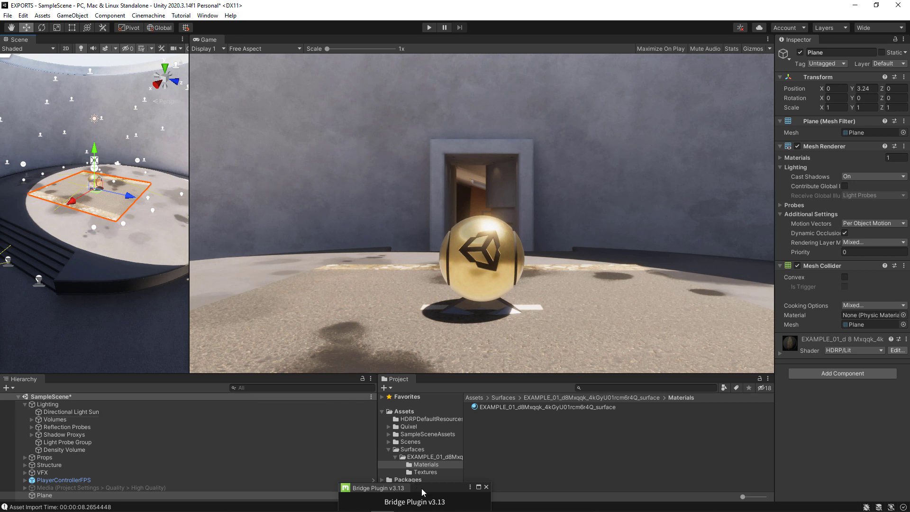
drag(422, 488, 135, 115)
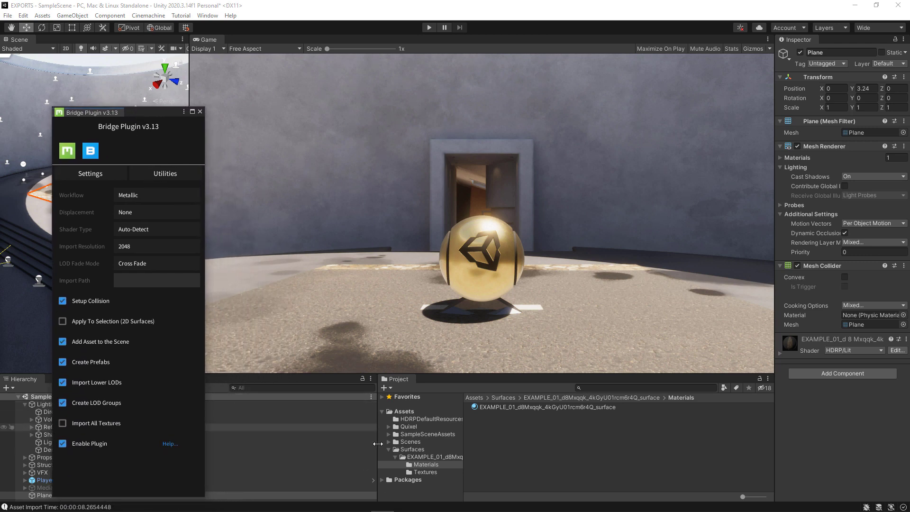
Filter Quixel Bridge to Free 3D Assets and export the Rock Sandstone asset to Unity.
click(405, 503)
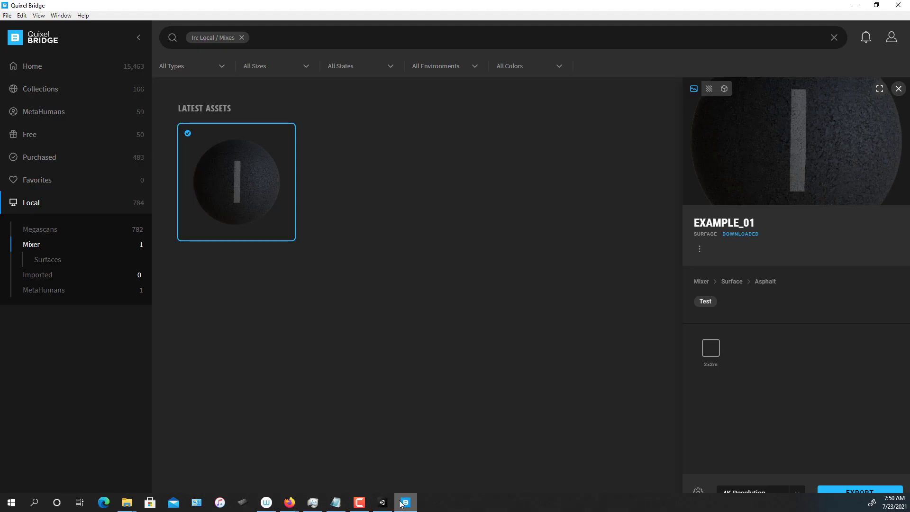
click(50, 139)
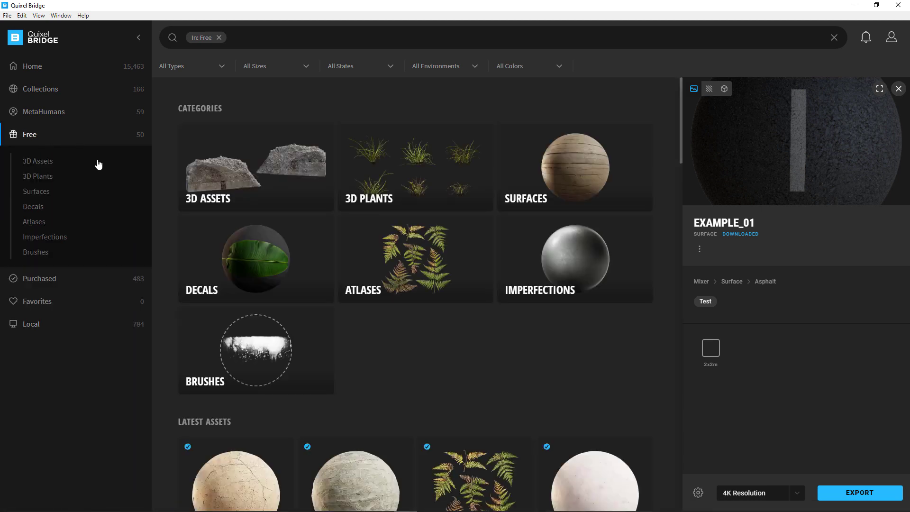
click(50, 162)
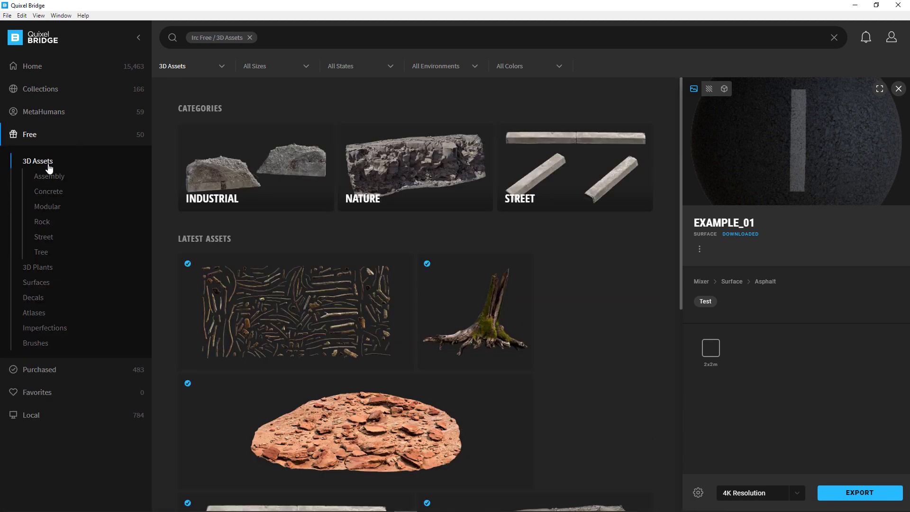
scroll(375, 298, down, 1)
scroll(376, 303, down, 1)
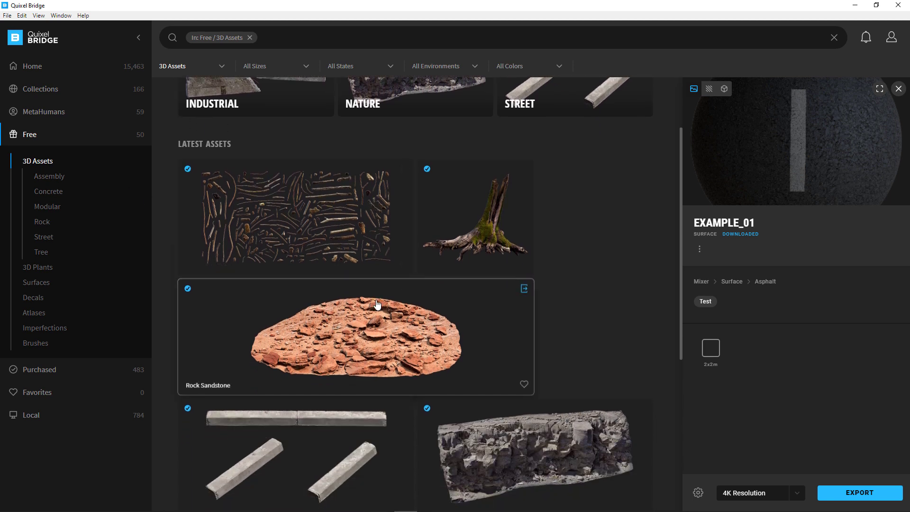
click(369, 331)
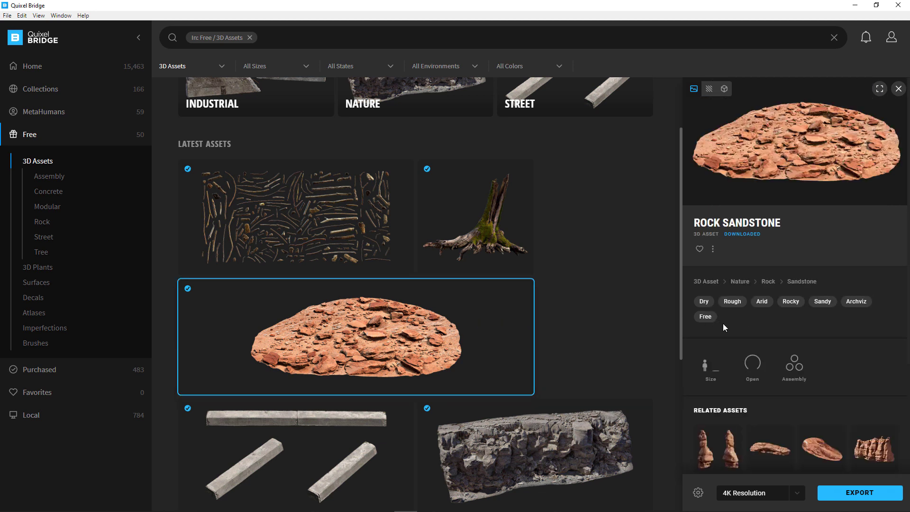
click(851, 496)
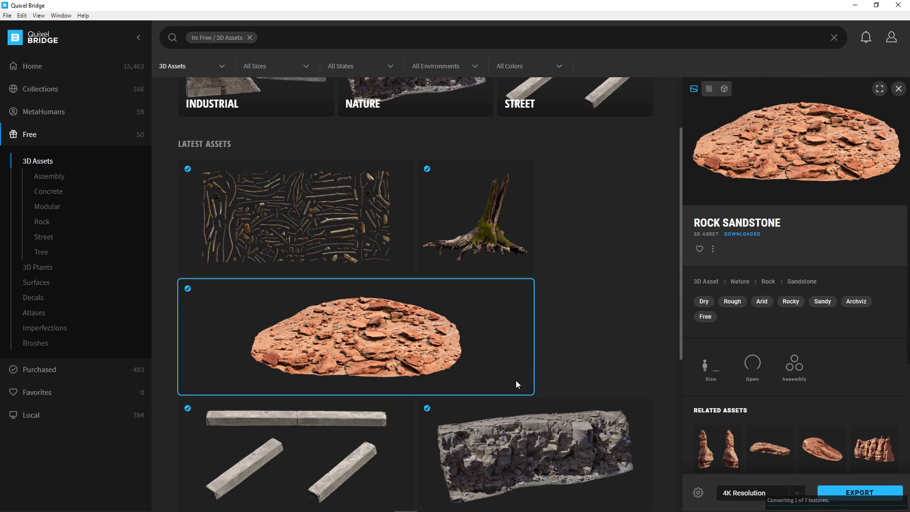
click(383, 504)
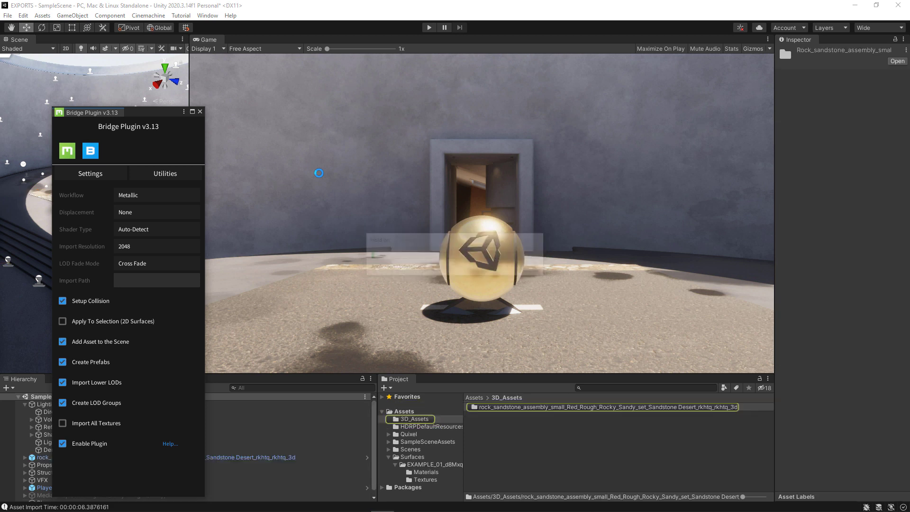
Expand Assets > 3D_Assets > rock_sandstone and open its Prefabs folder showing the rock prefab.
click(389, 457)
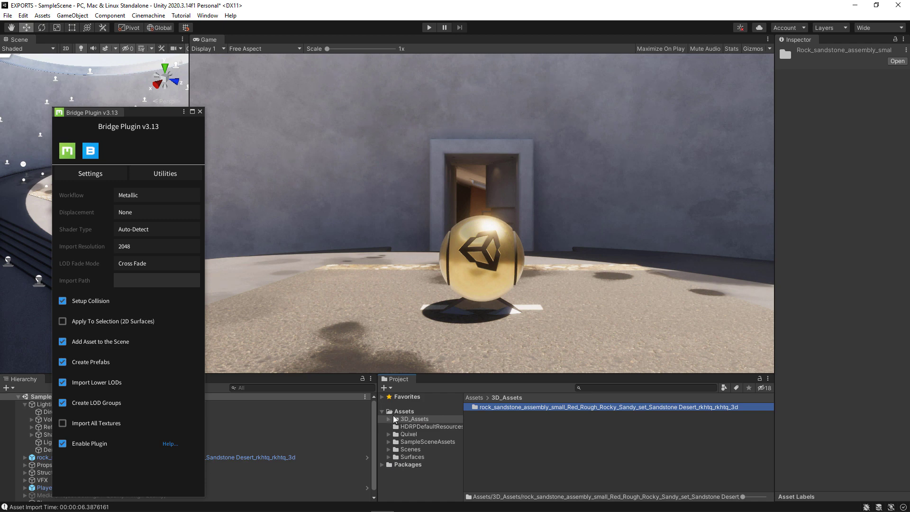
drag(411, 375, 418, 286)
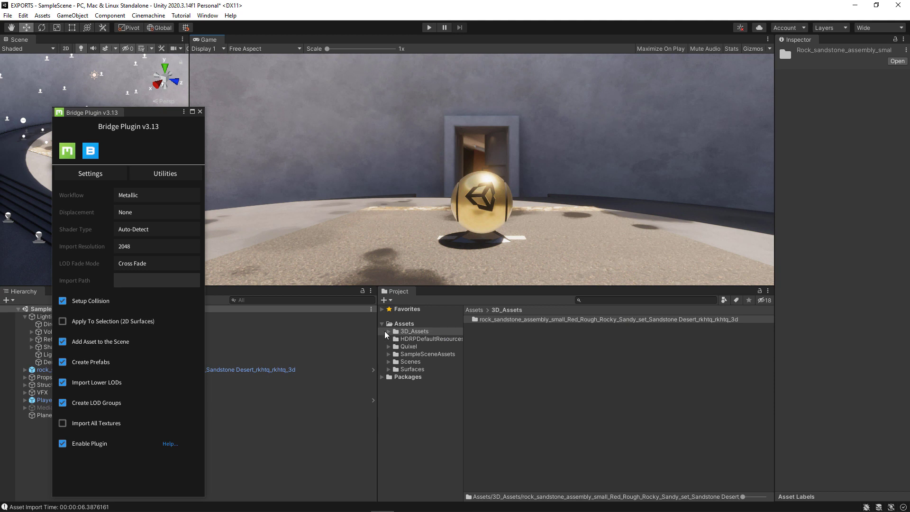
click(389, 332)
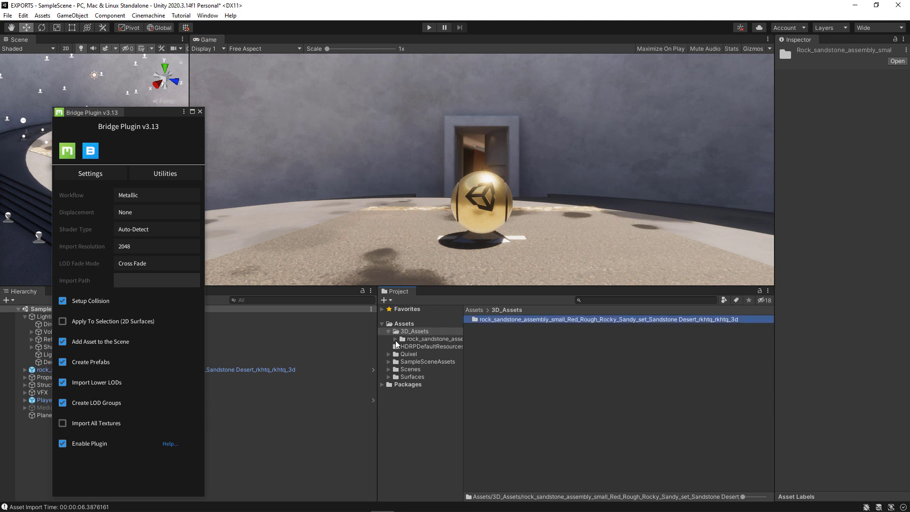
click(395, 339)
click(417, 340)
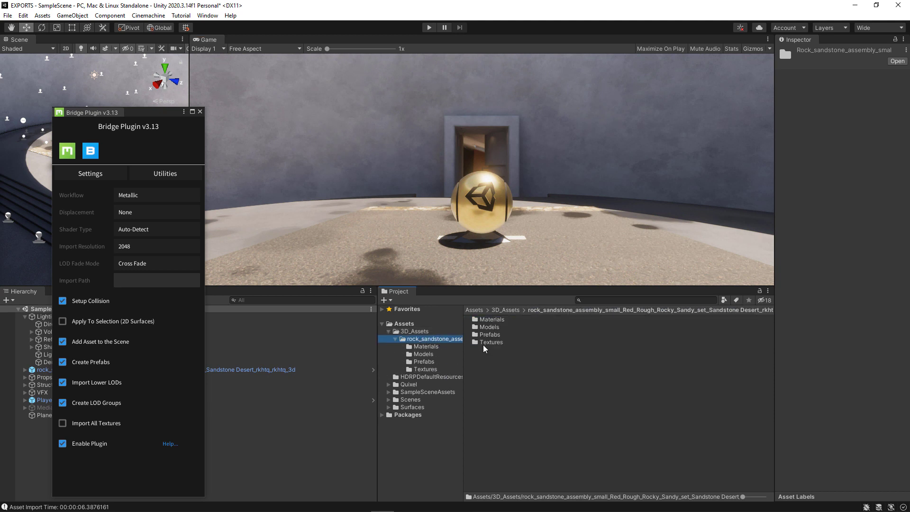
click(491, 336)
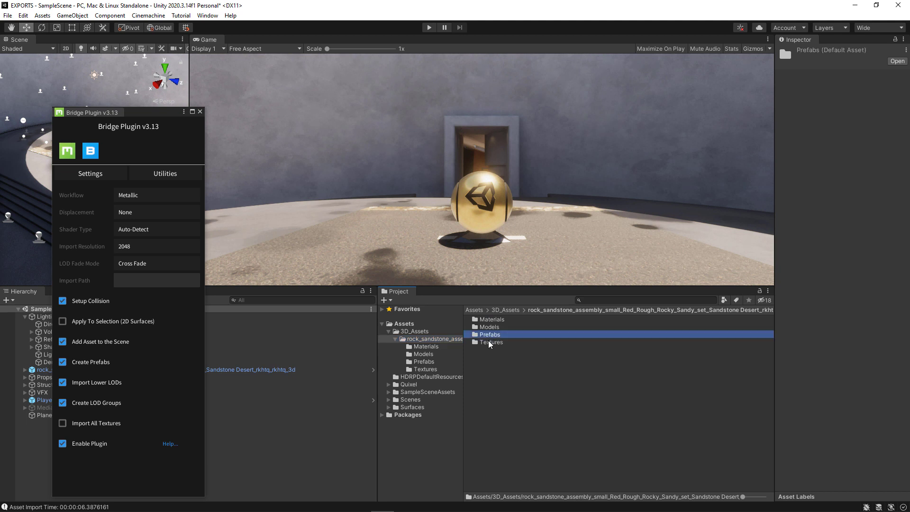
click(435, 363)
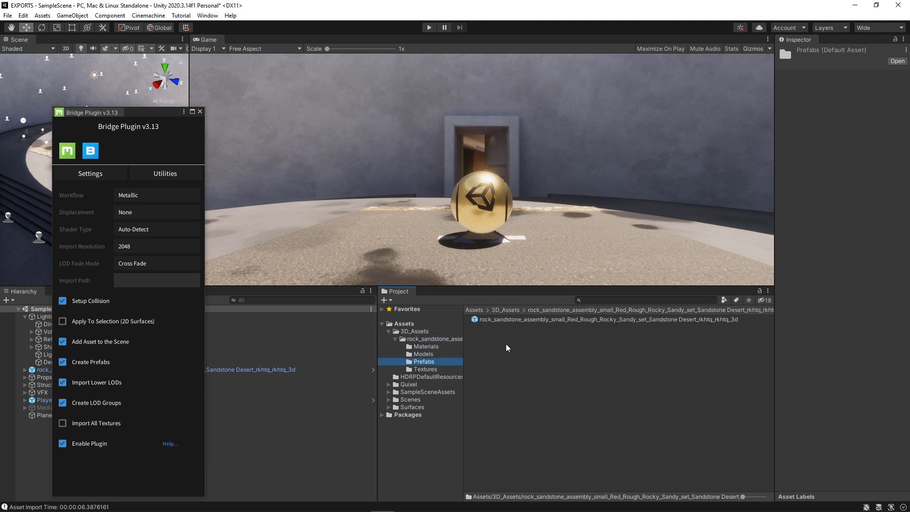
click(159, 116)
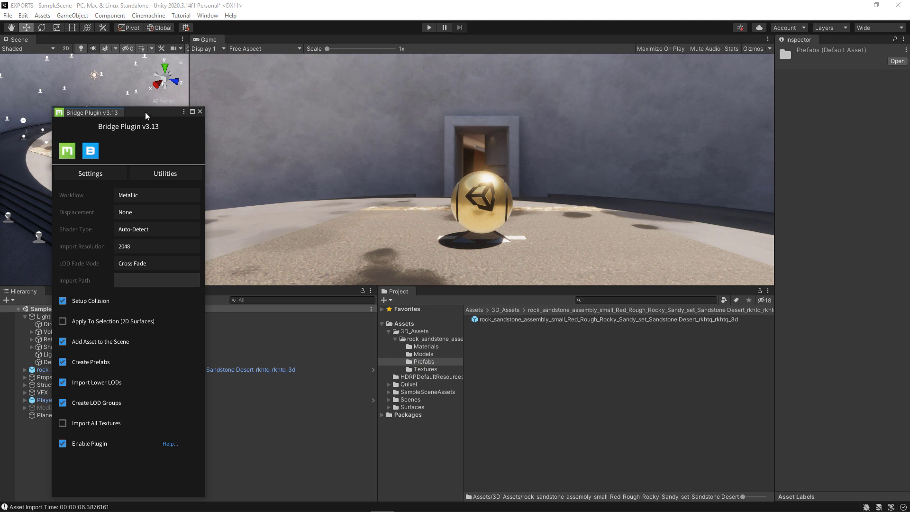
Place the rock sandstone prefab into the scene.
drag(145, 116, 264, 367)
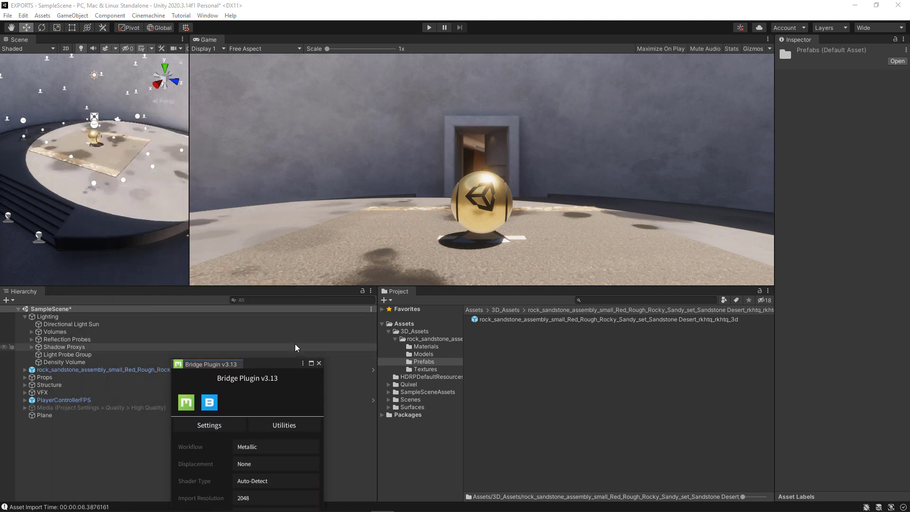
drag(189, 232, 468, 265)
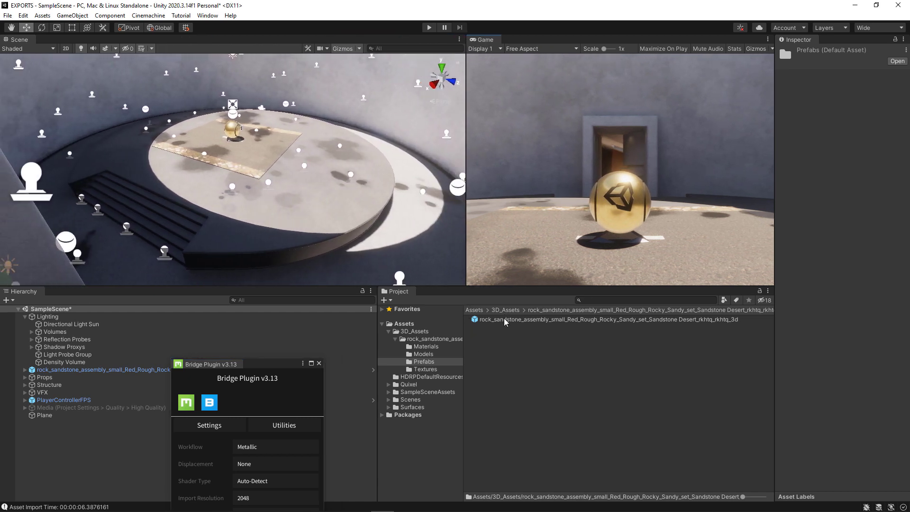
drag(506, 322, 260, 158)
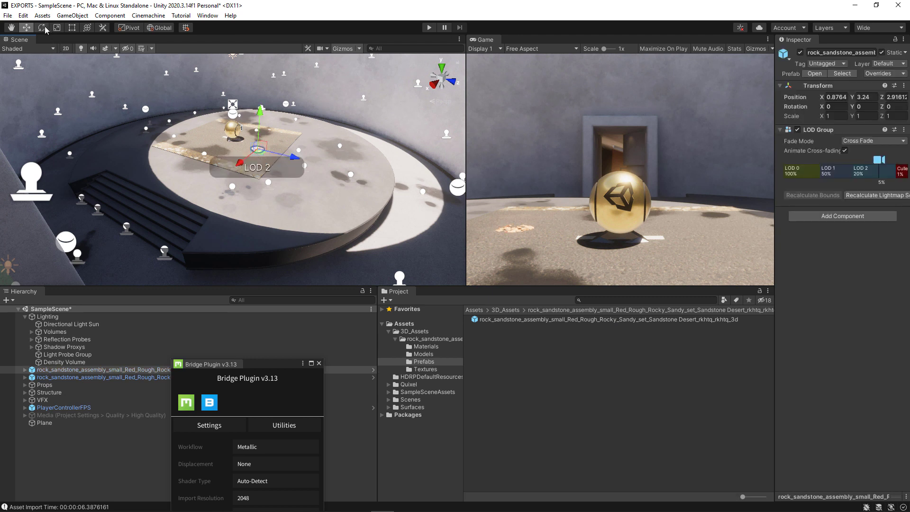
Scale the rock up to 6.2133 and raise it to Y 3.35 beneath the sphere.
click(57, 28)
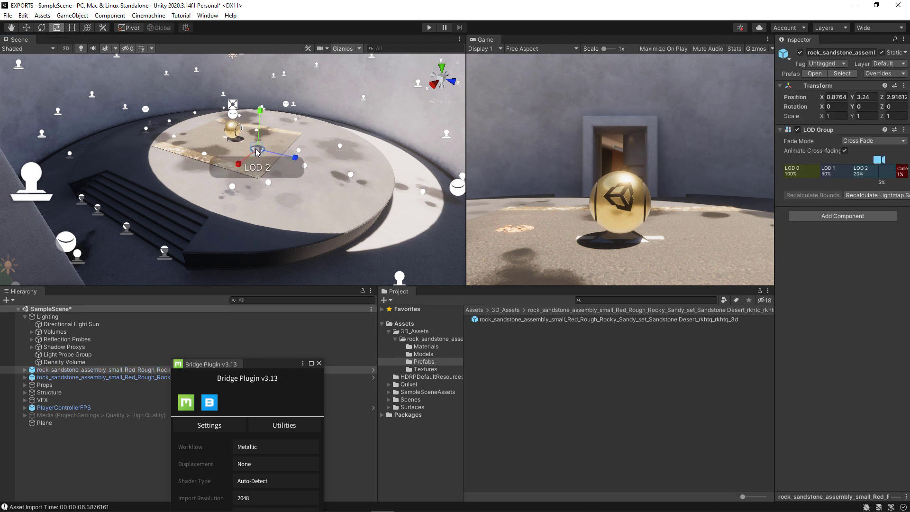
drag(259, 151, 494, 232)
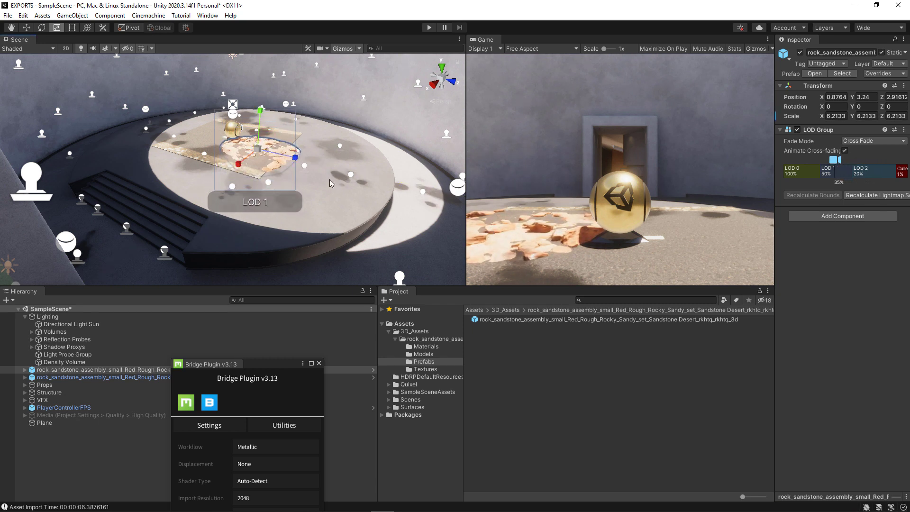
click(27, 28)
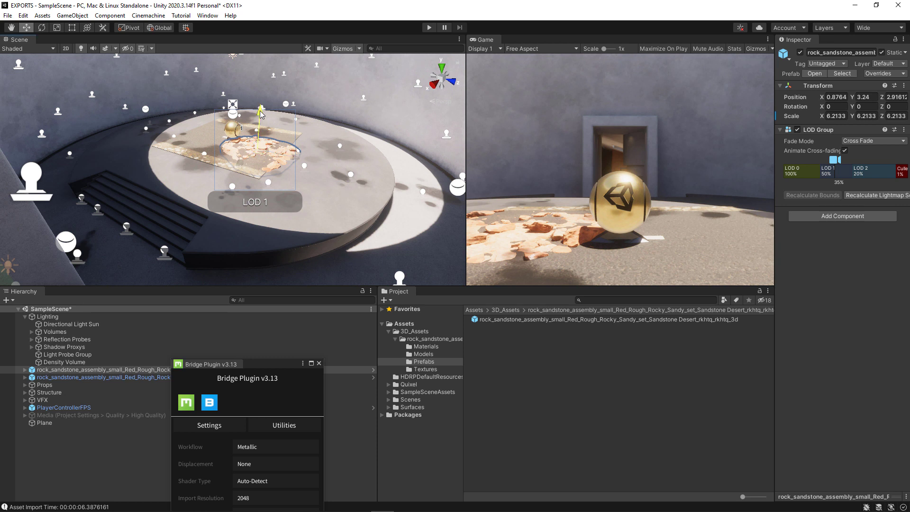
drag(261, 114, 261, 112)
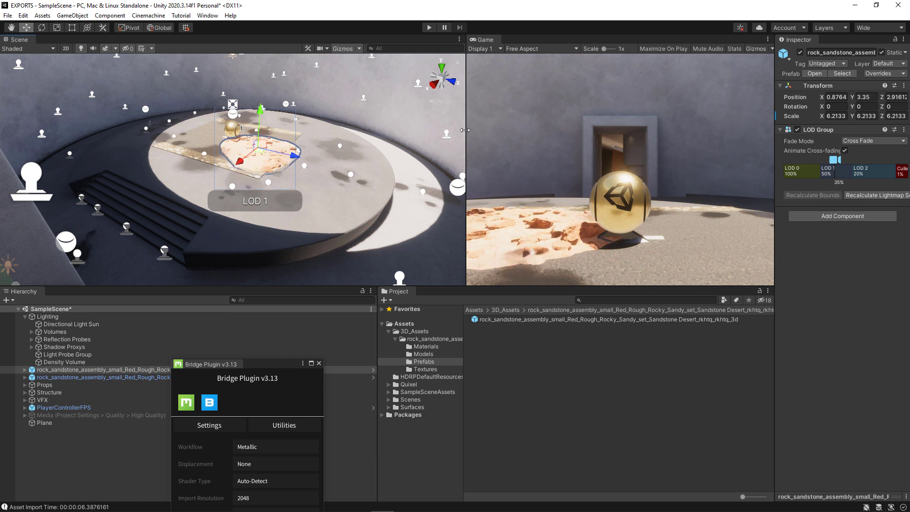
Enlarge the Game view and move the Bridge Plugin window aside.
drag(465, 130, 159, 129)
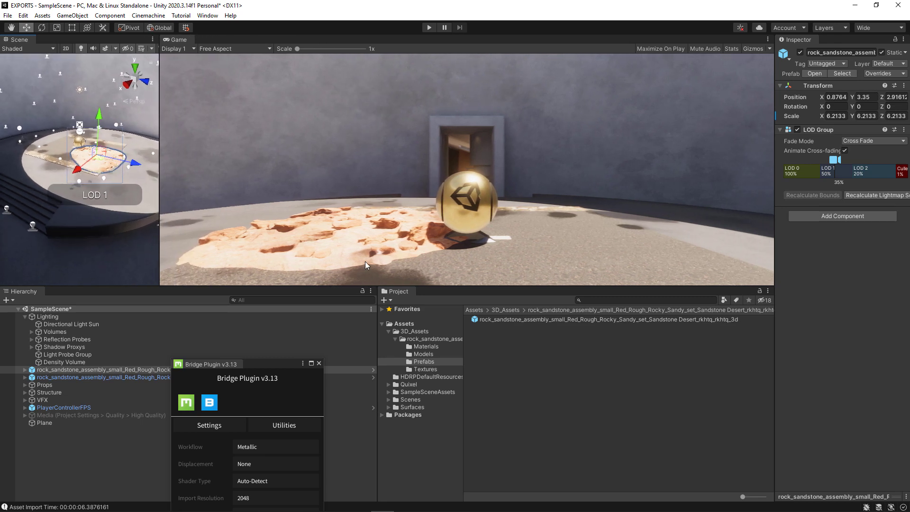
drag(375, 287, 383, 332)
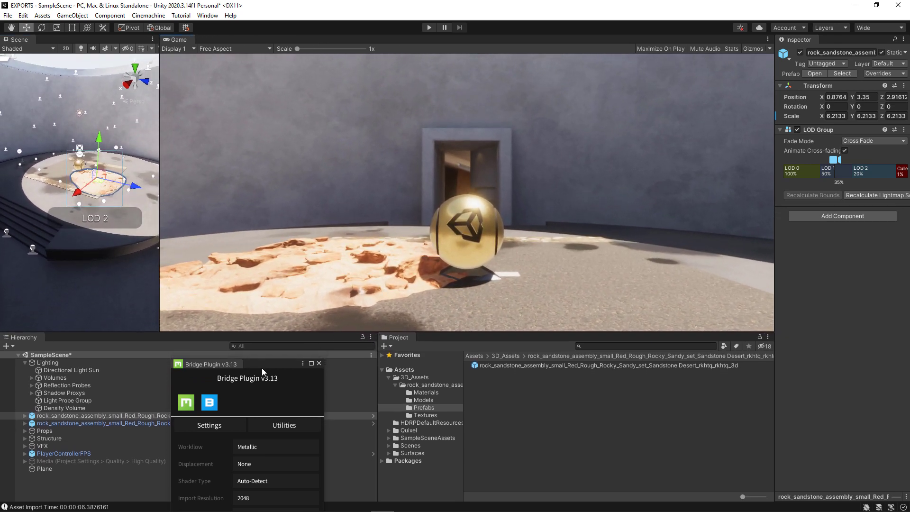
drag(264, 369, 306, 392)
Close the Bridge Plugin window and dim the Directional Light Sun to about 9355 Lux.
click(336, 384)
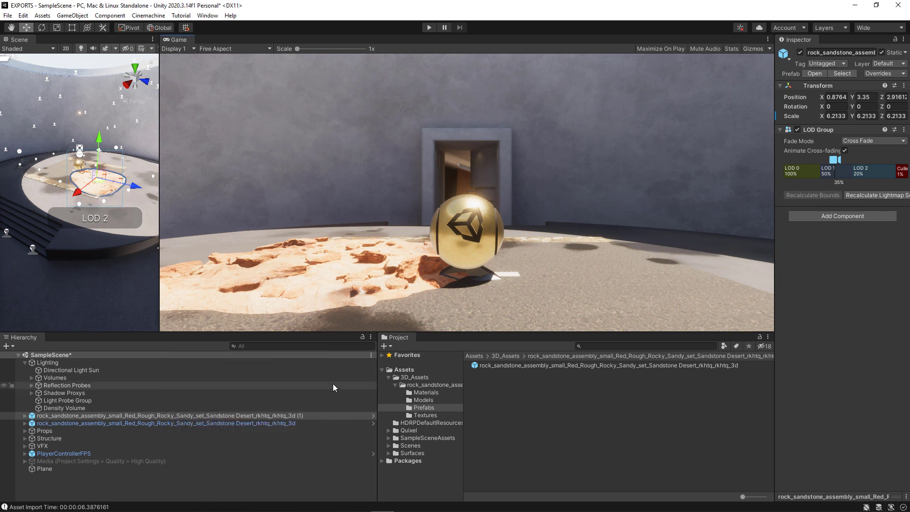
click(100, 371)
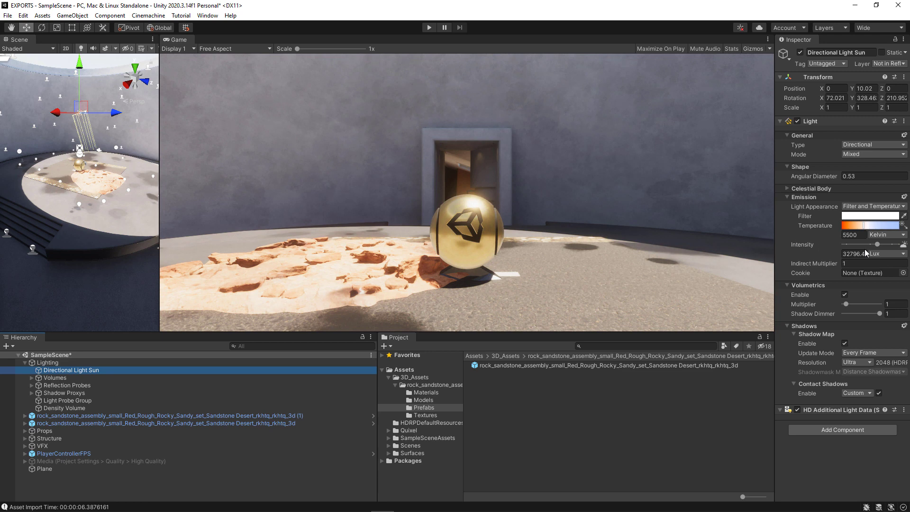
drag(878, 245, 870, 245)
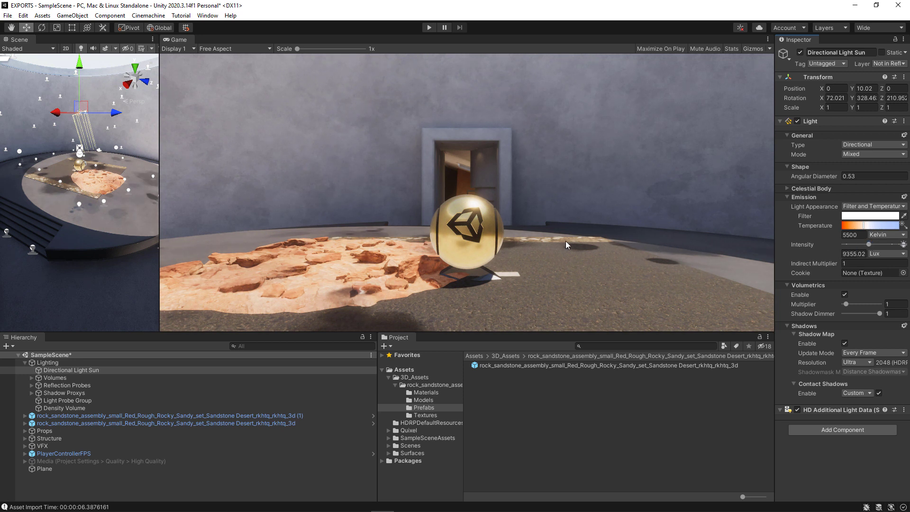
Widen the Scene view and zoom and orbit in close on the rock's surface.
drag(157, 153, 342, 153)
alt+right_drag(147, 190, 466, 298)
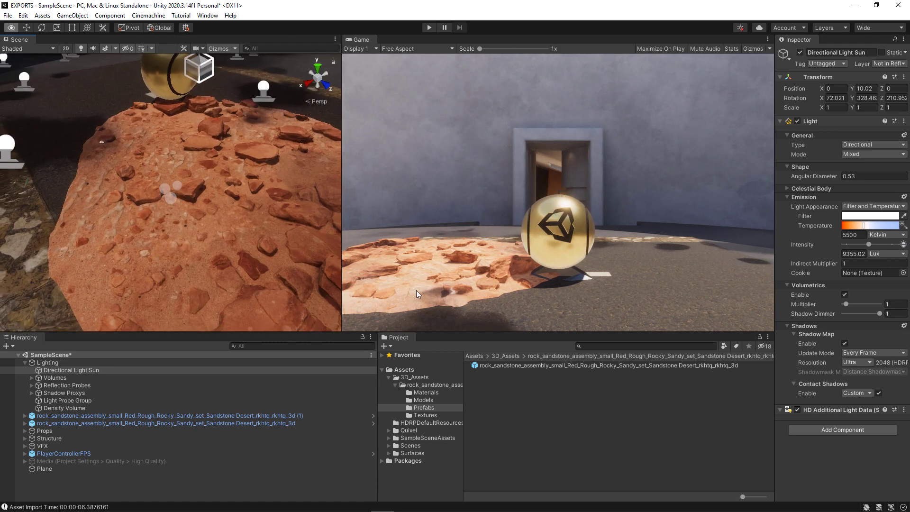
alt+drag(269, 228, 200, 204)
alt+right_drag(201, 205, 220, 227)
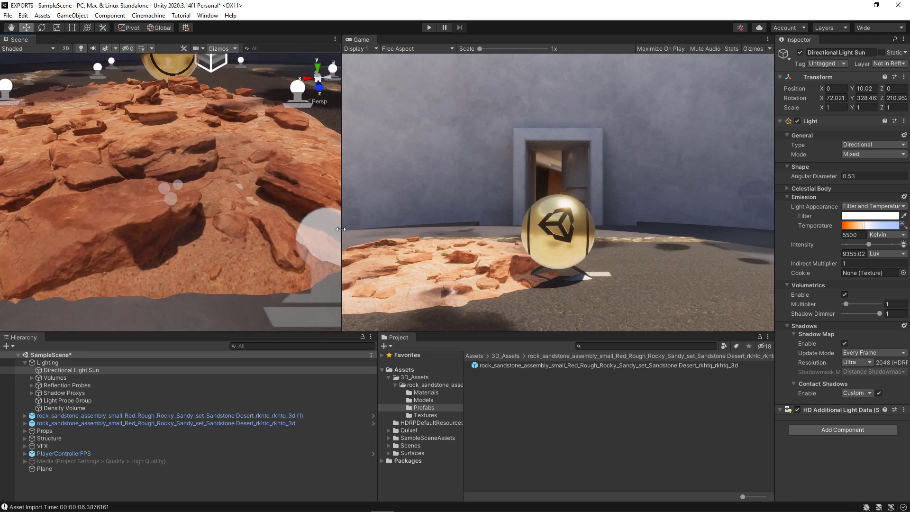
drag(341, 229, 401, 229)
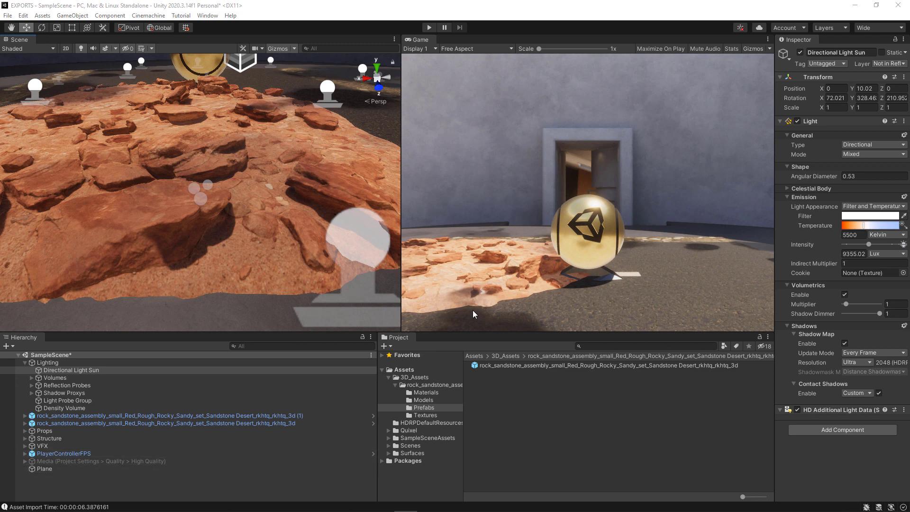
Choose Export Package for the rock sandstone prefab, listing its material, models, prefab and textures.
click(522, 366)
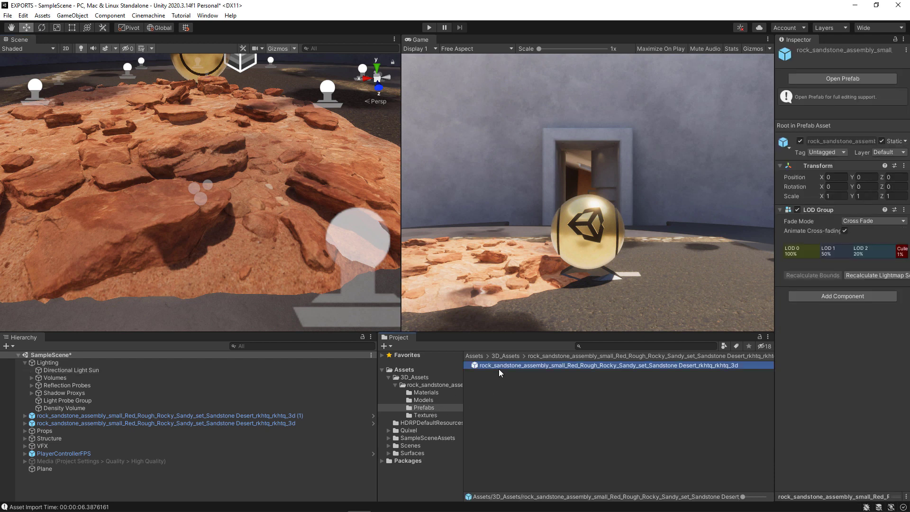
right_click(498, 368)
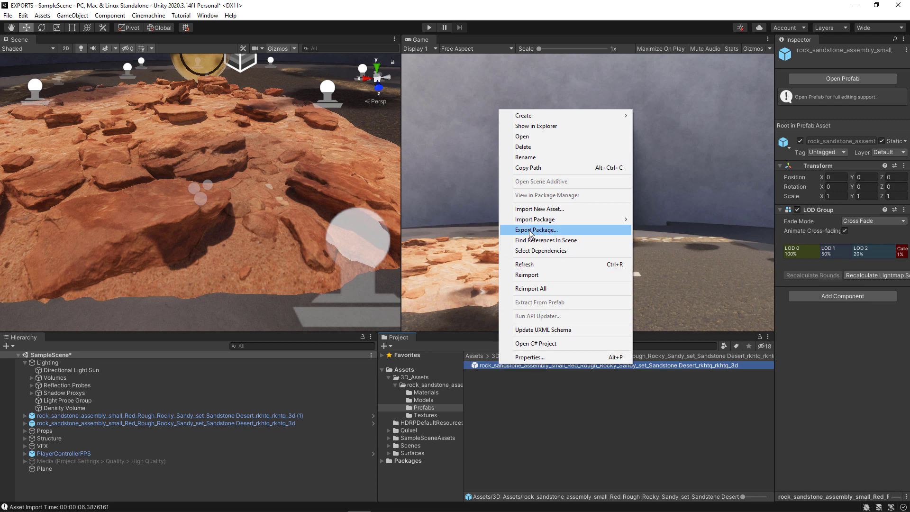
click(544, 231)
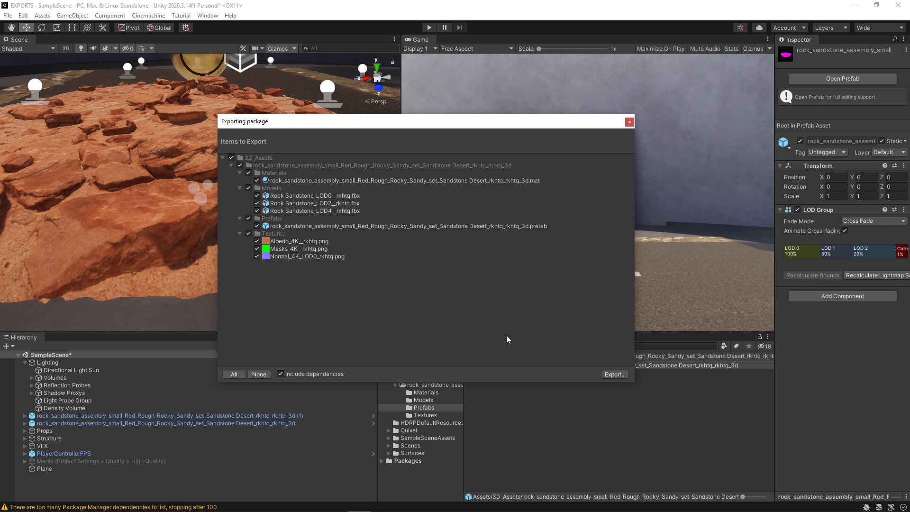
Save the package as TRASFER_ROCKS in D:\__PROC_WORLDS_VIDS_\UNITY.
click(613, 374)
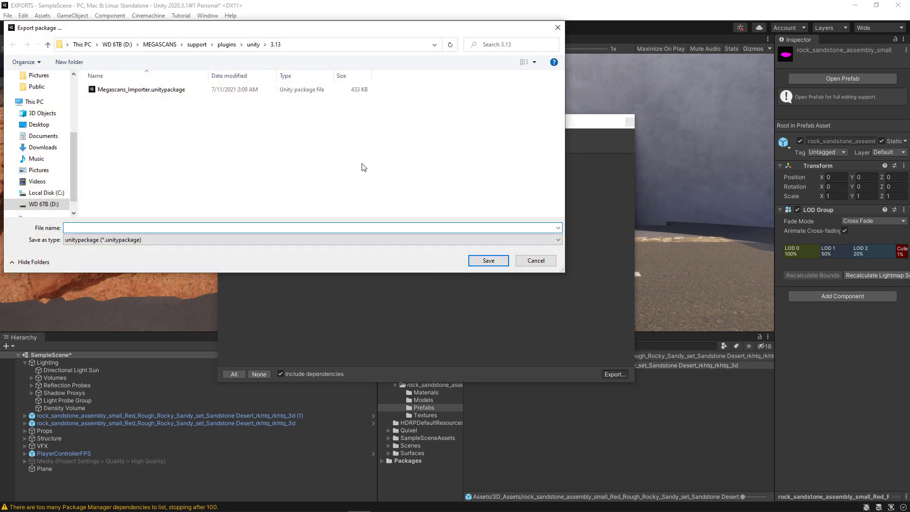
click(119, 45)
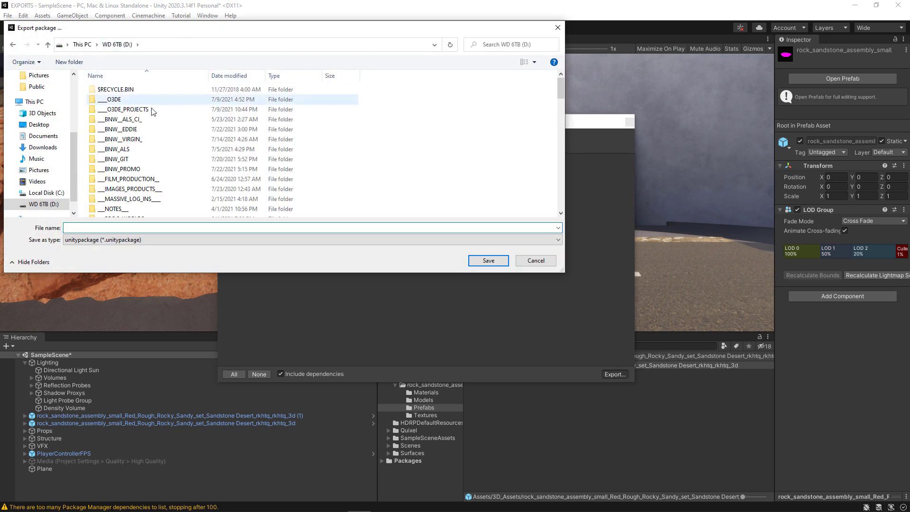
scroll(145, 154, down, 4)
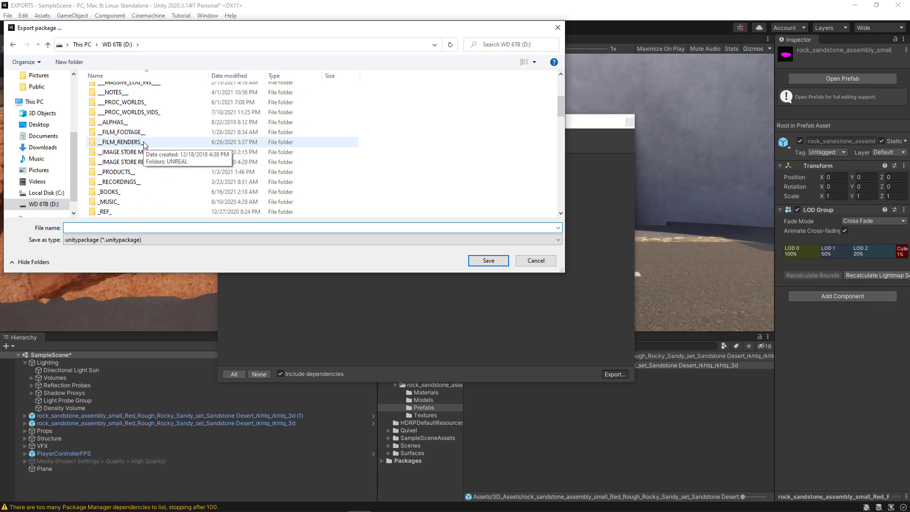
scroll(145, 147, up, 2)
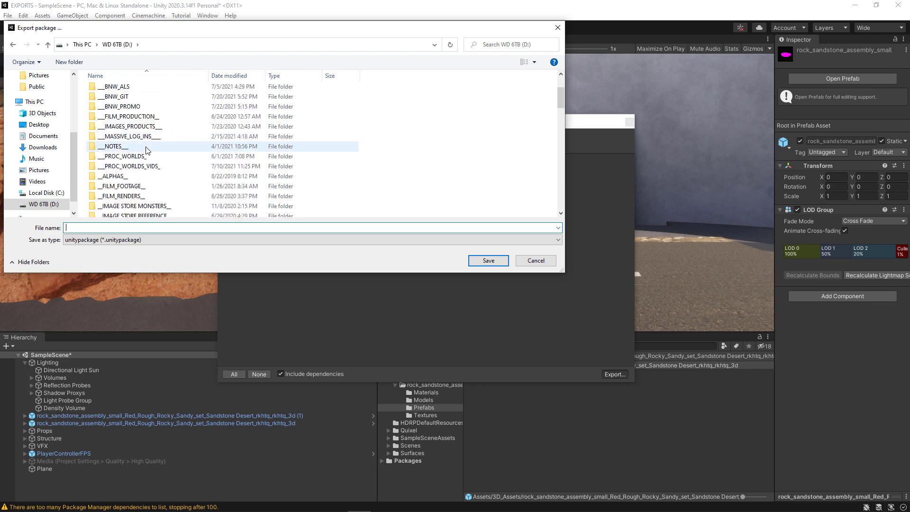
double_click(148, 166)
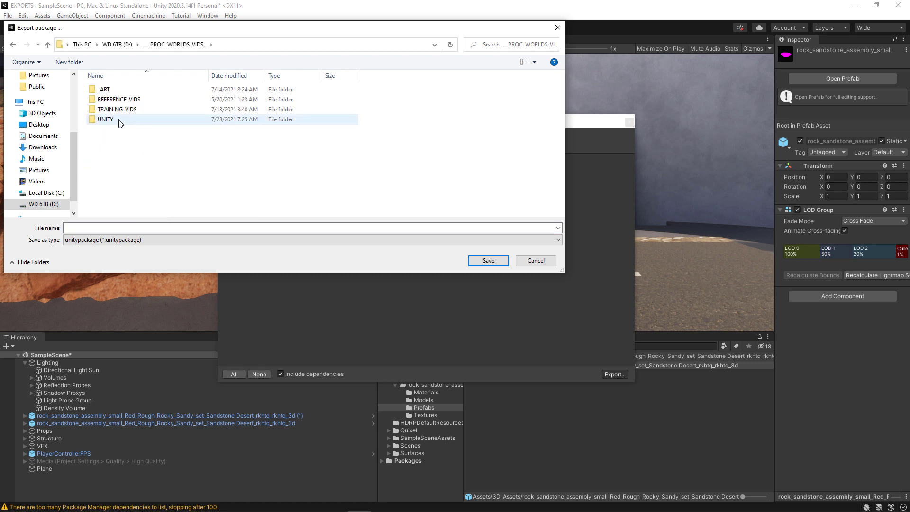
double_click(119, 121)
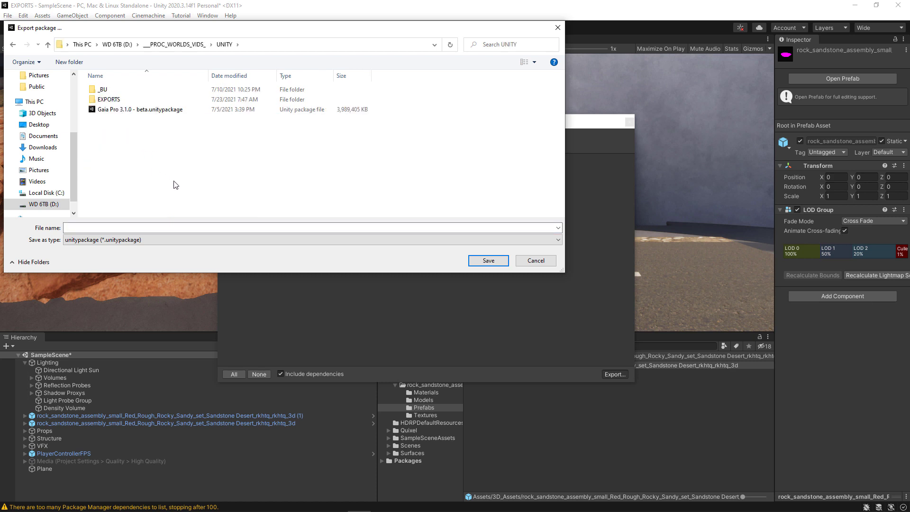
click(112, 227)
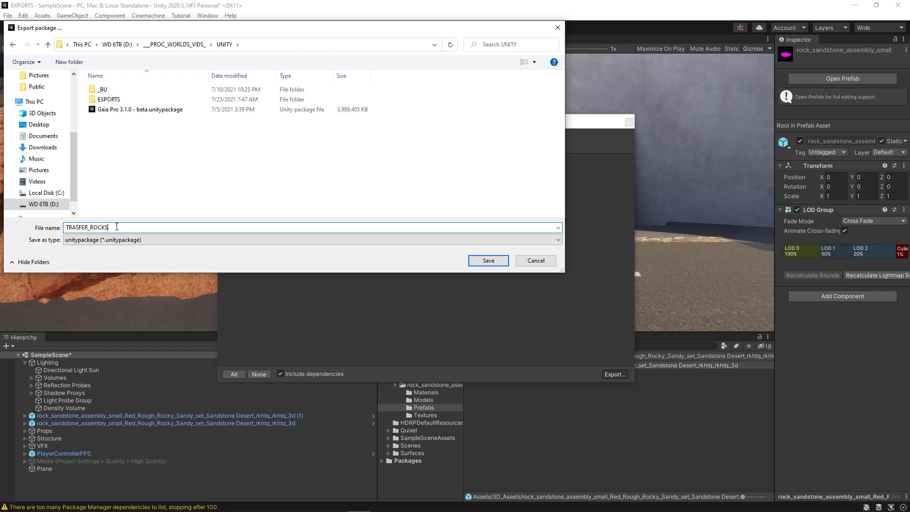
click(488, 261)
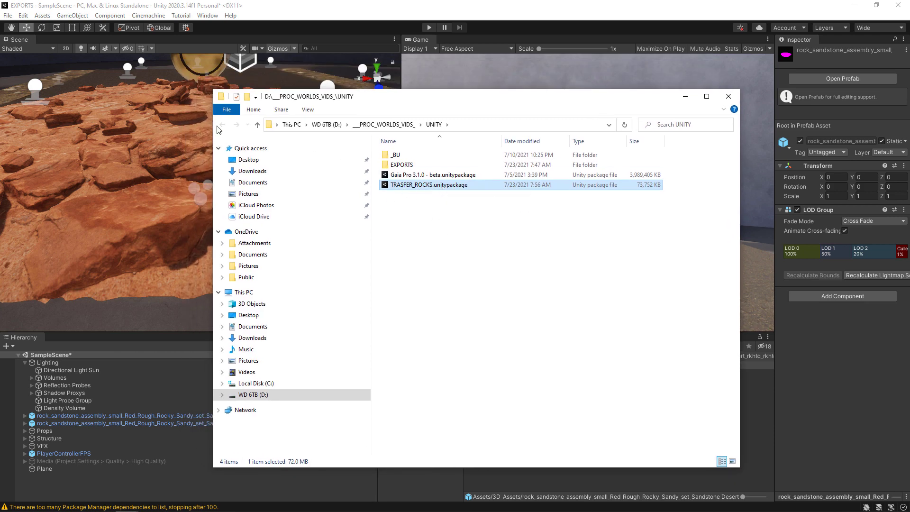
Open Unity's Assets > Import Package menu and close it without importing anything.
click(42, 17)
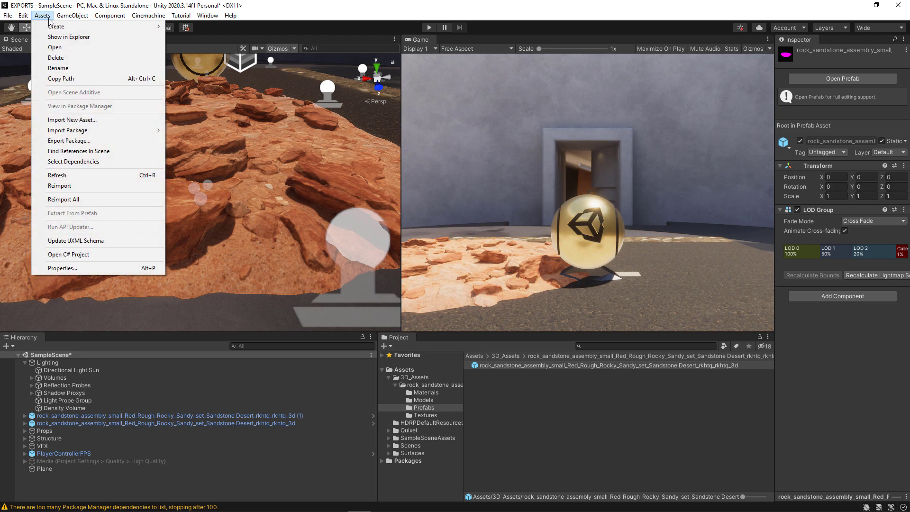
mouse_move(147, 130)
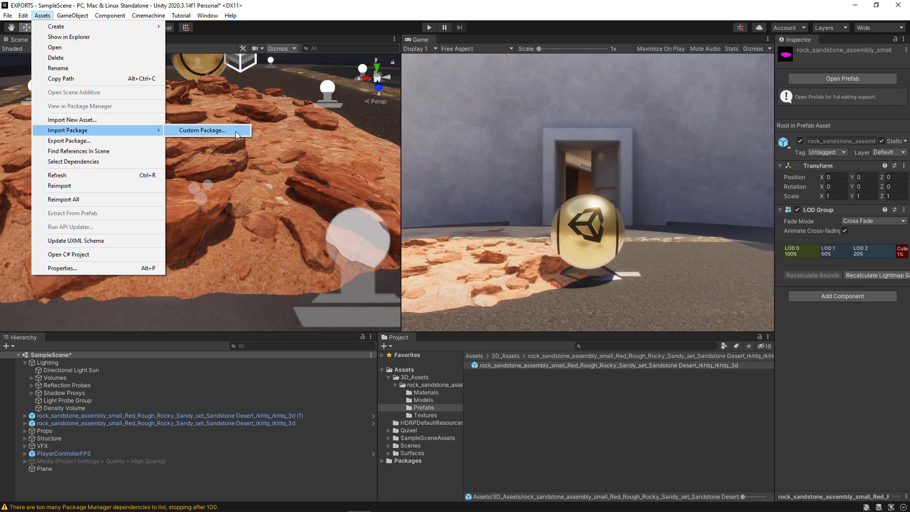
click(291, 14)
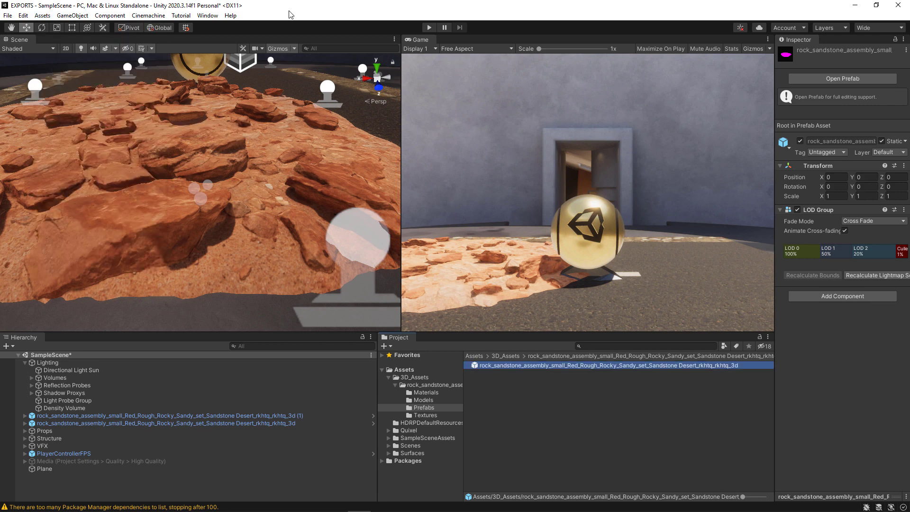